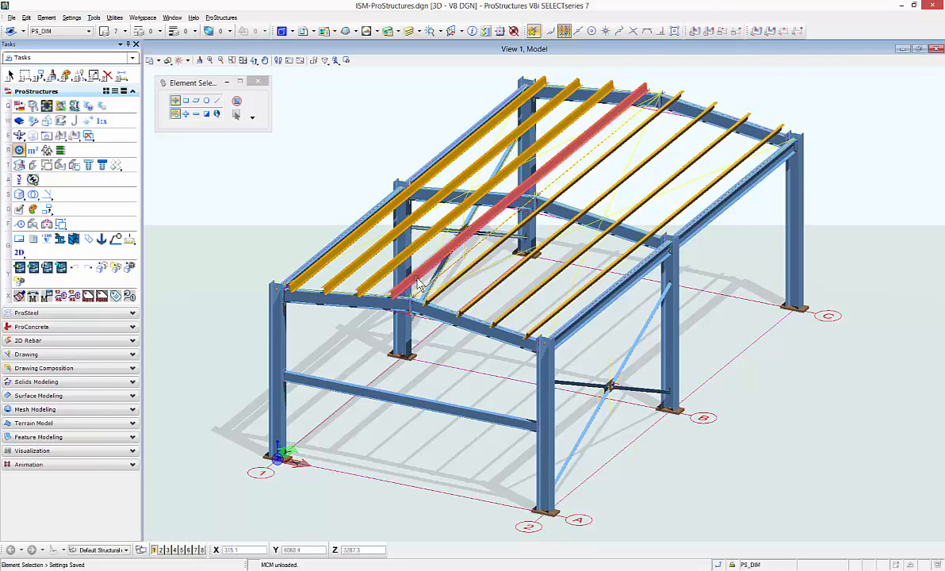
- Turn off the Purlin display class to hide the purlins in the model
click(20, 150)
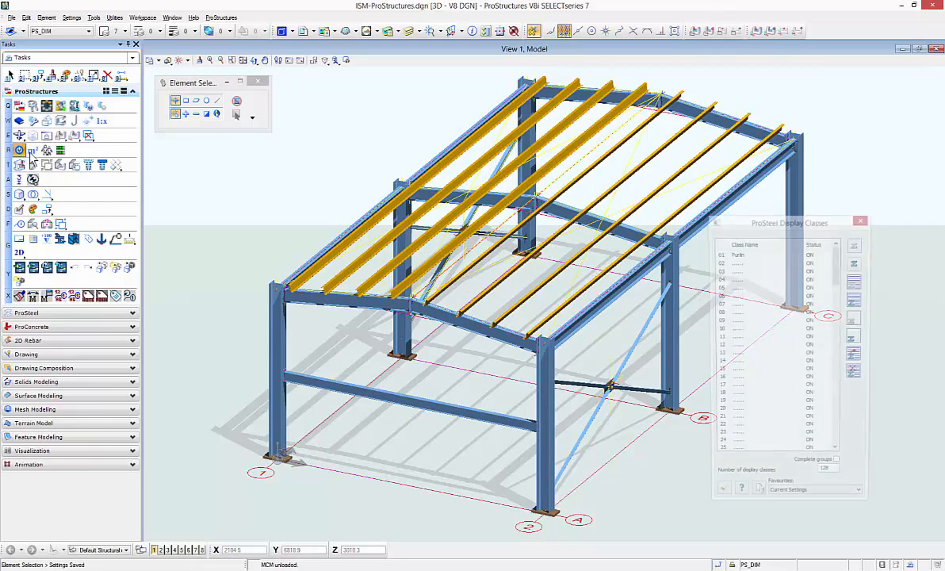
double_click(810, 253)
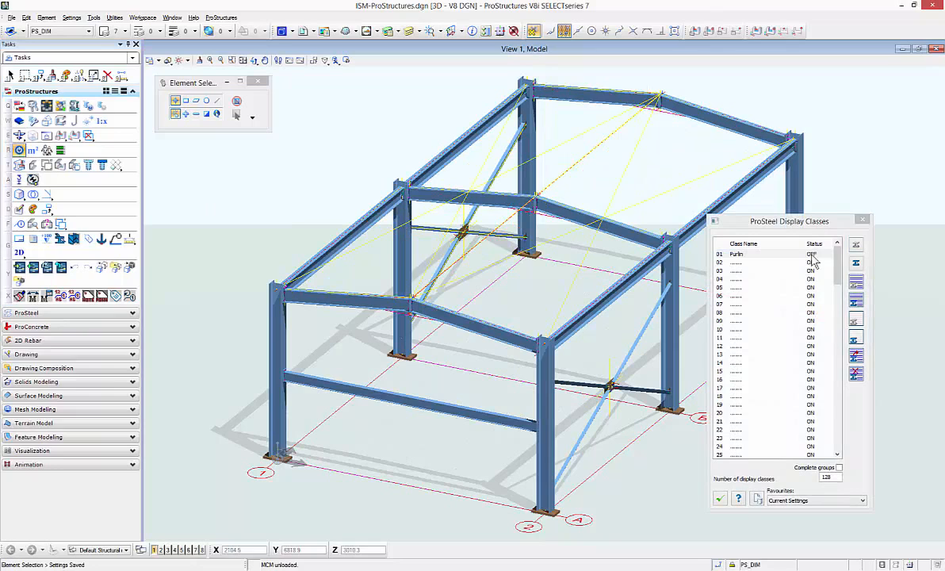
click(864, 221)
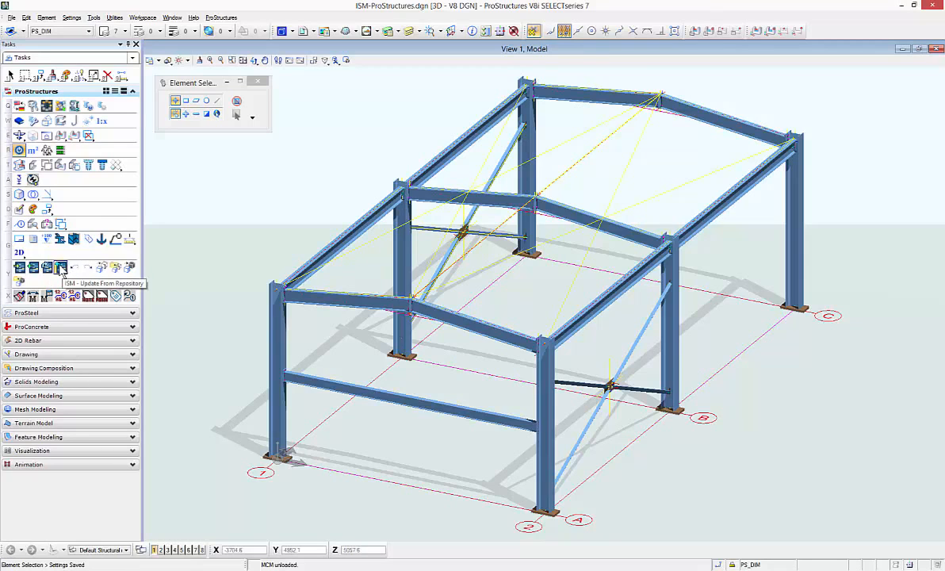
- Start creating an ISM repository from the model and save it on the Desktop as ISM-Exchange
click(19, 268)
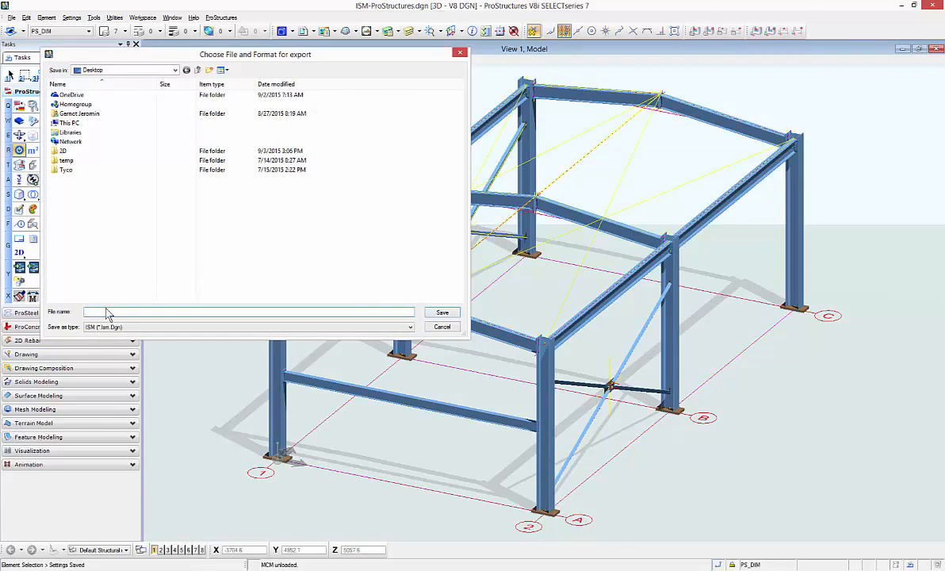
click(108, 312)
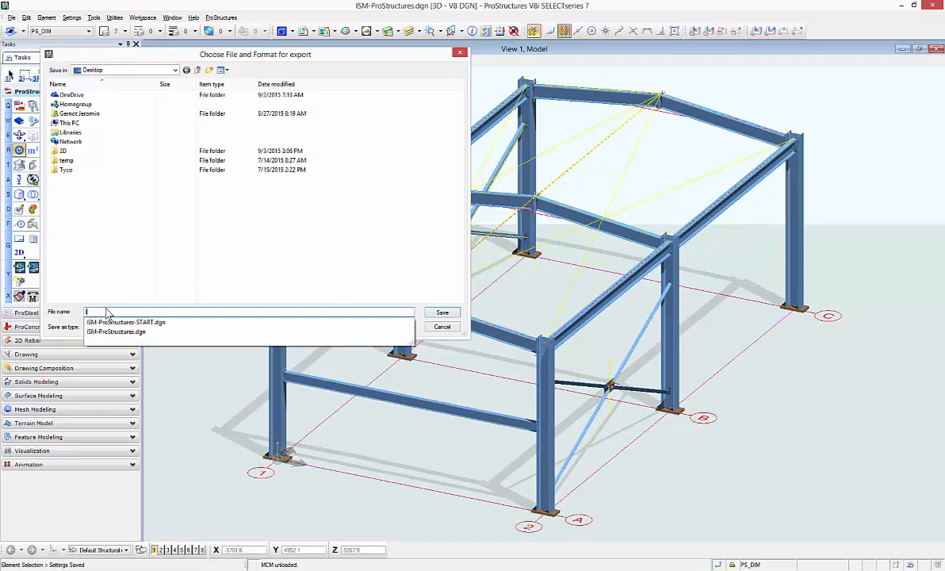
text(ISM-Exchange)
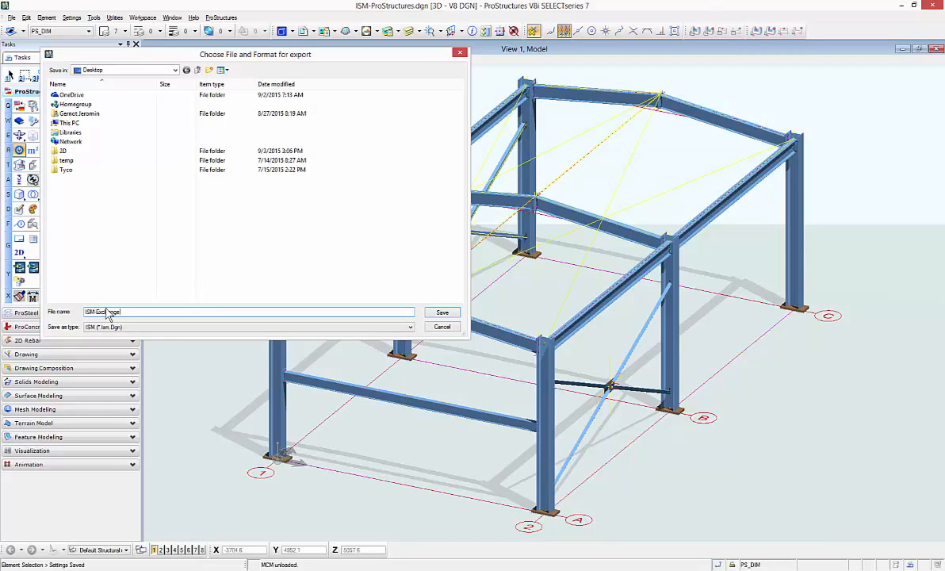
key(Return)
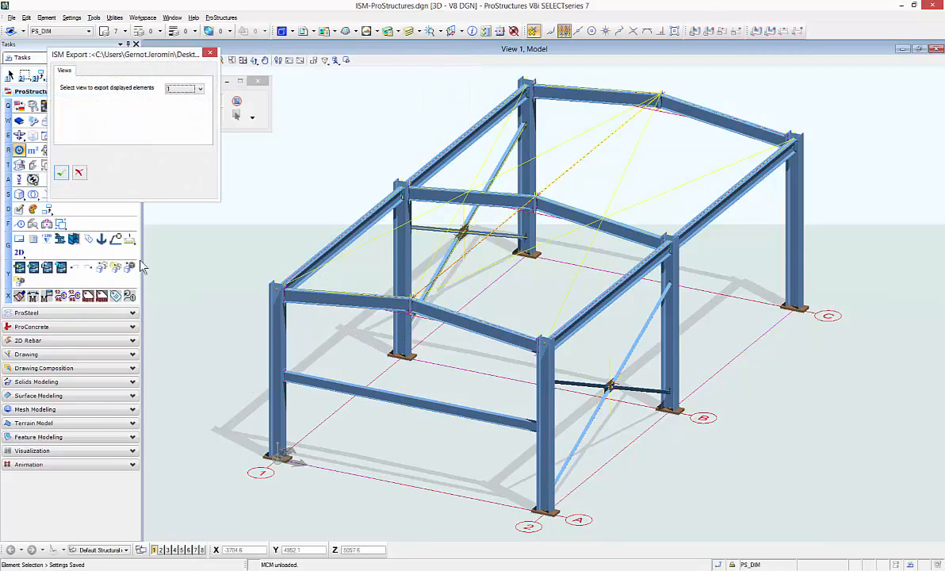
- Export the elements displayed in view 1 without substructures, and accept the unknown material 300+ without assigning a new name
click(62, 172)
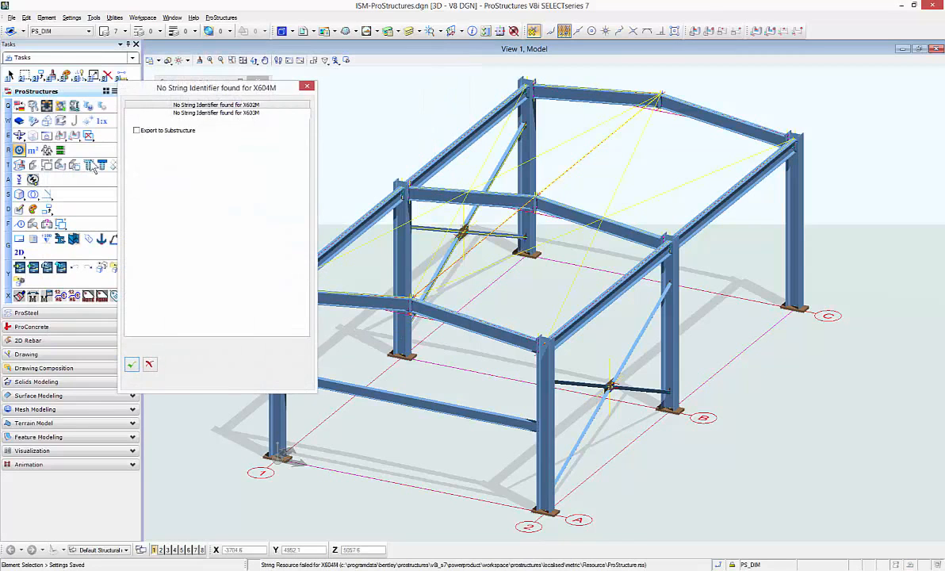
click(131, 364)
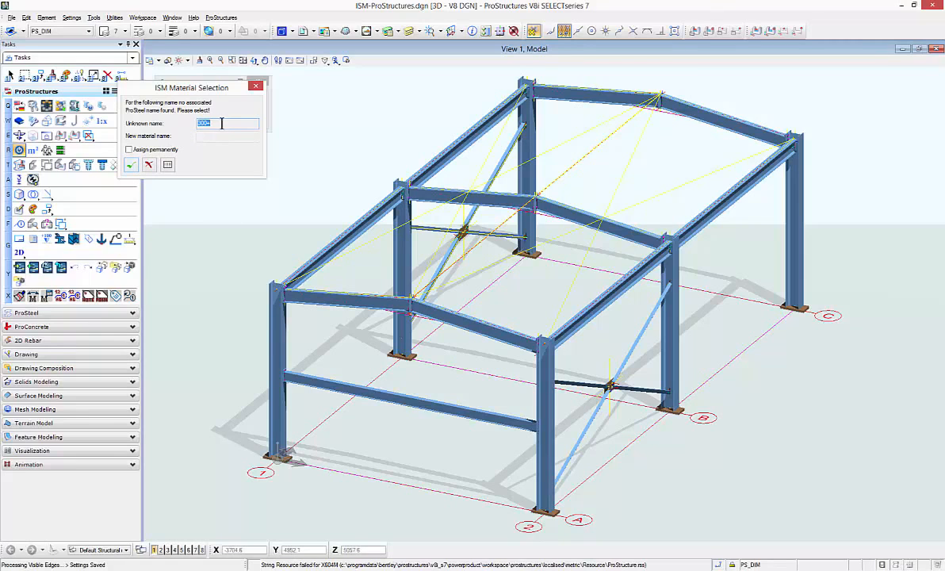
click(130, 164)
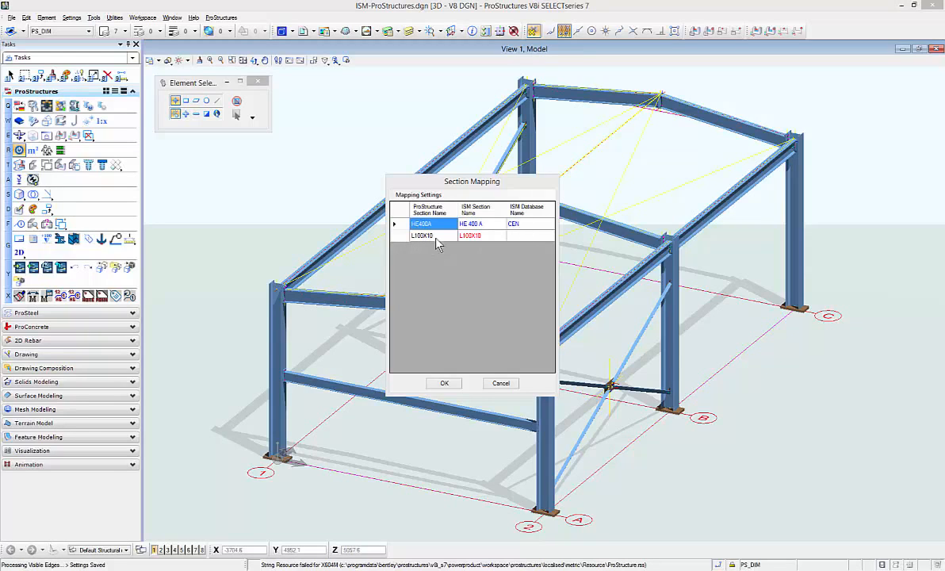
- Open the section list for the unmapped L100X10 and place it beside the section mapping dialog
click(478, 237)
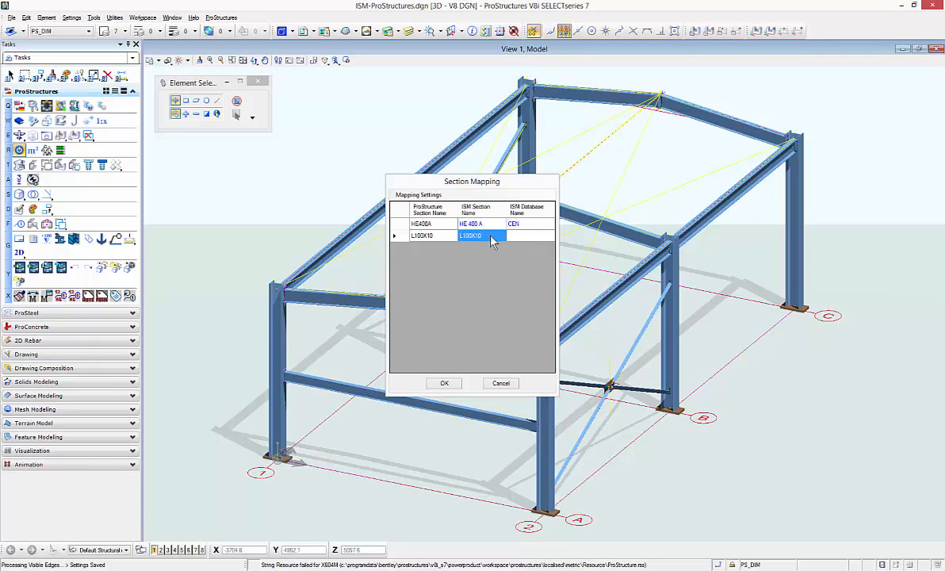
double_click(493, 240)
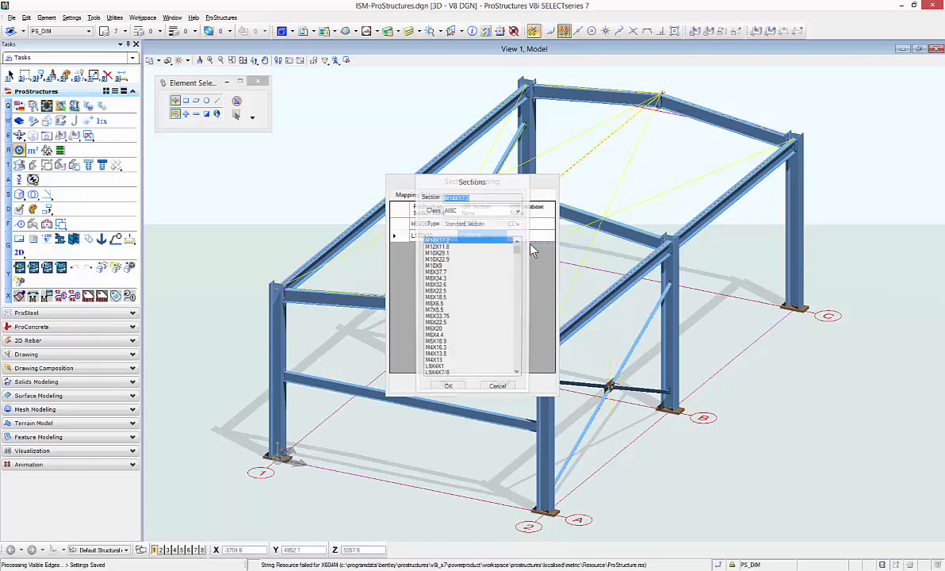
drag(489, 191, 654, 198)
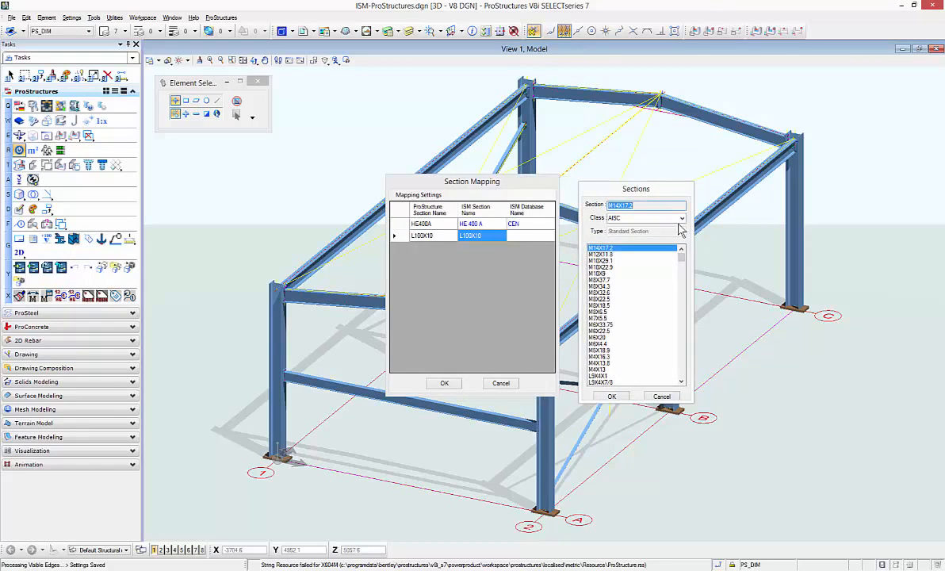
click(682, 219)
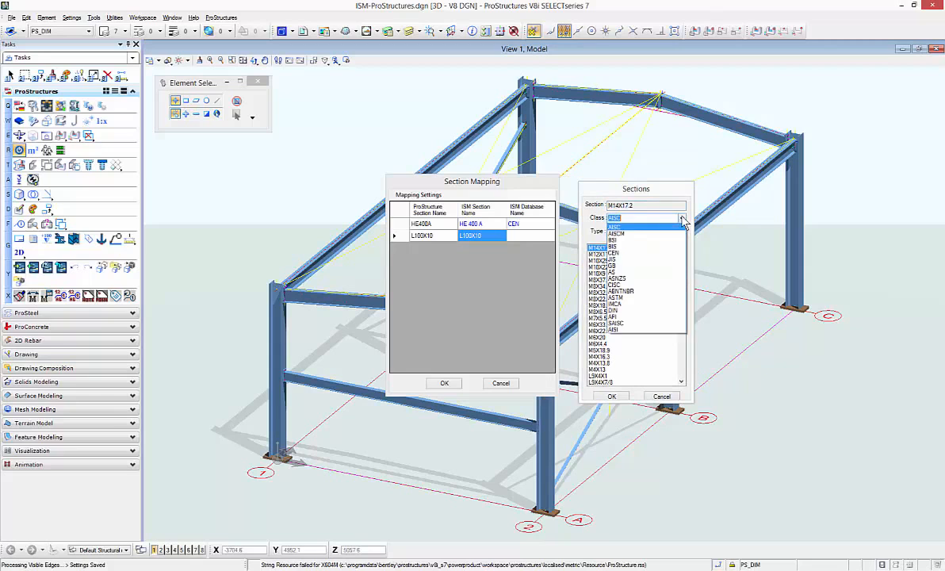
click(626, 284)
drag(679, 256, 676, 294)
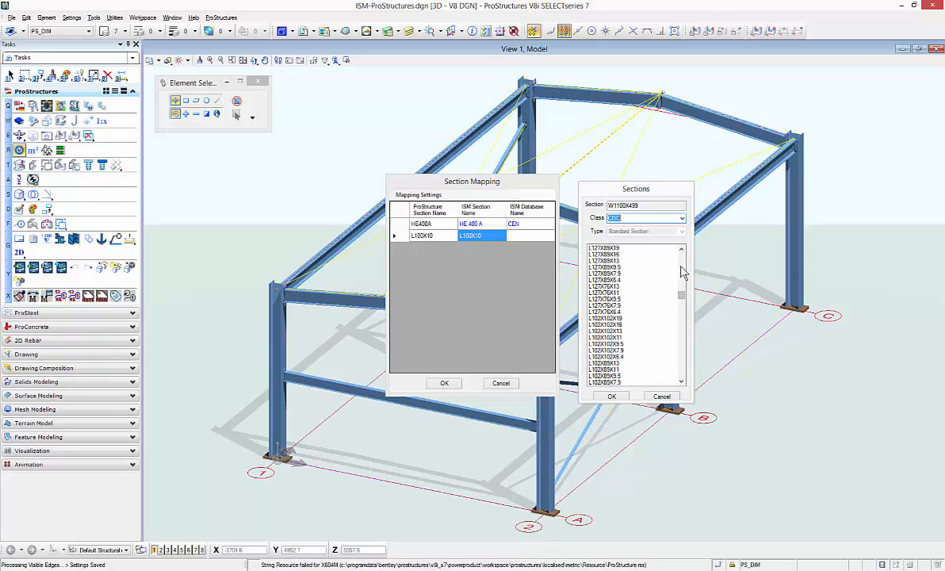
click(680, 267)
click(680, 267)
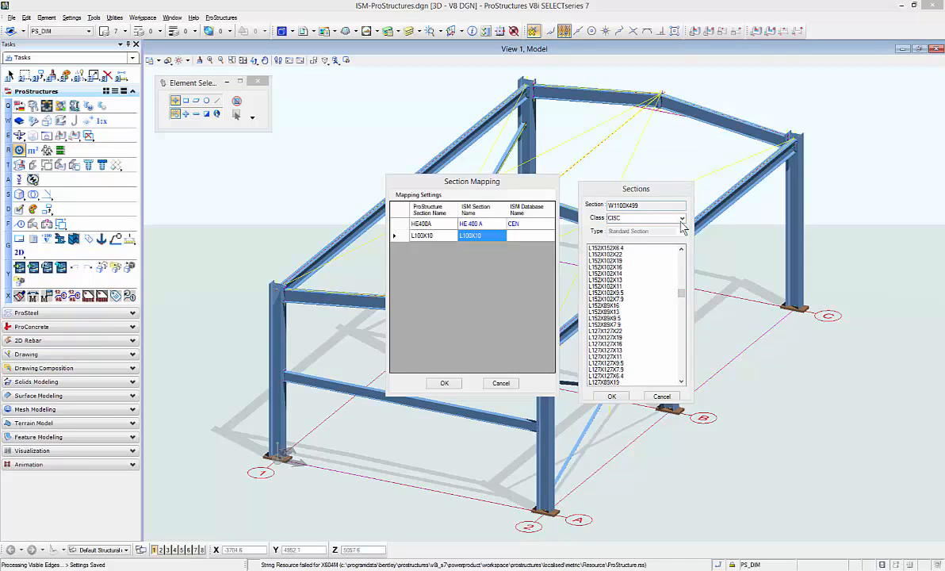
- Map L100X10 to the CEN section L 100X100X10 and accept the section mapping
click(638, 216)
click(629, 253)
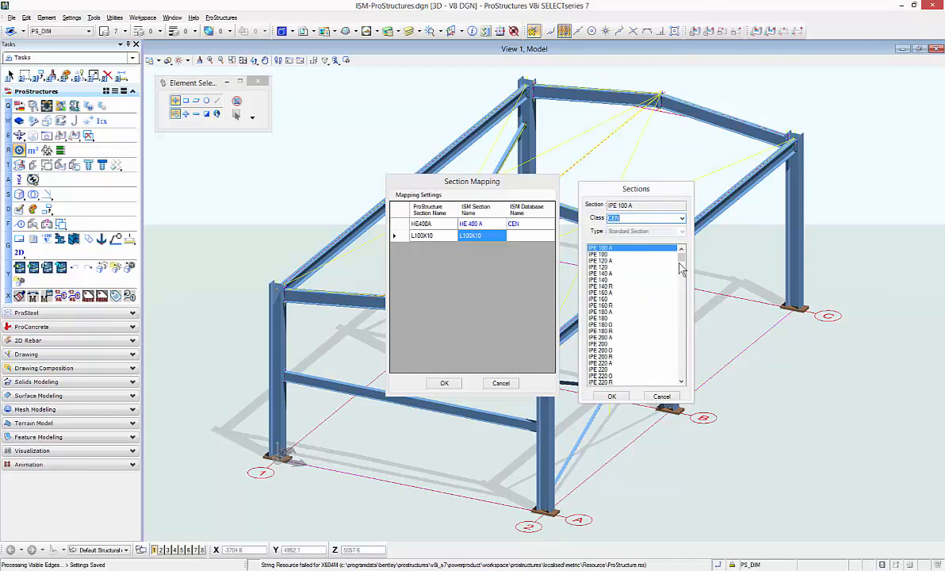
drag(683, 264, 682, 281)
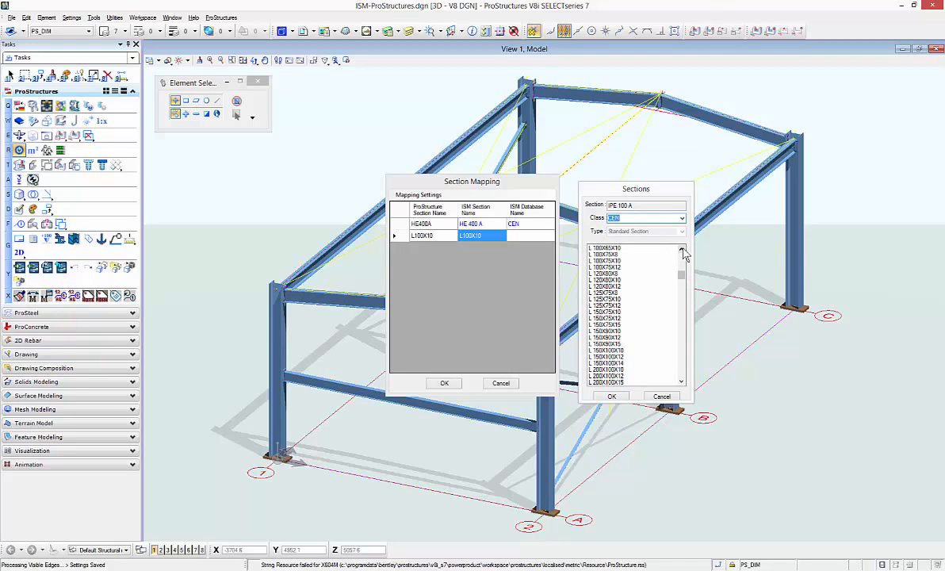
click(681, 251)
click(682, 250)
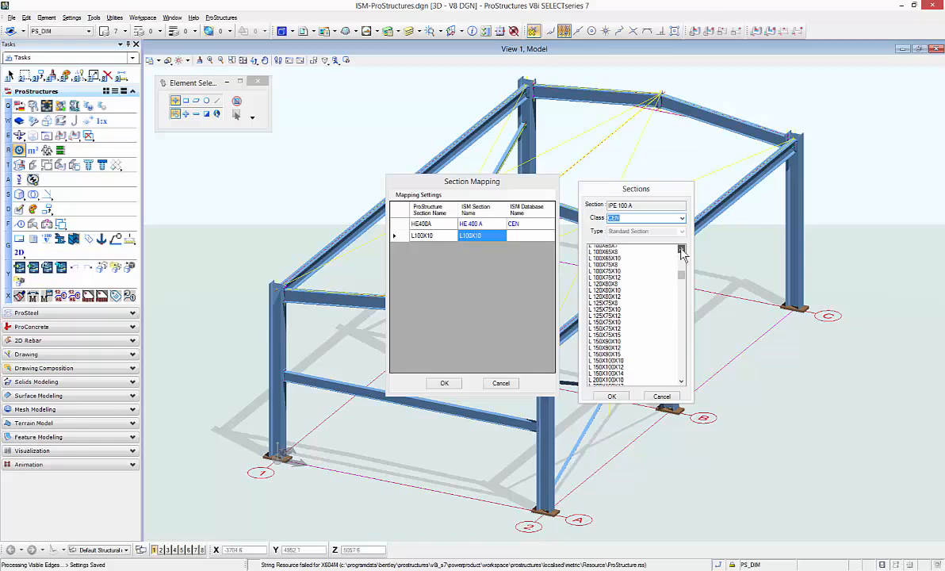
click(682, 251)
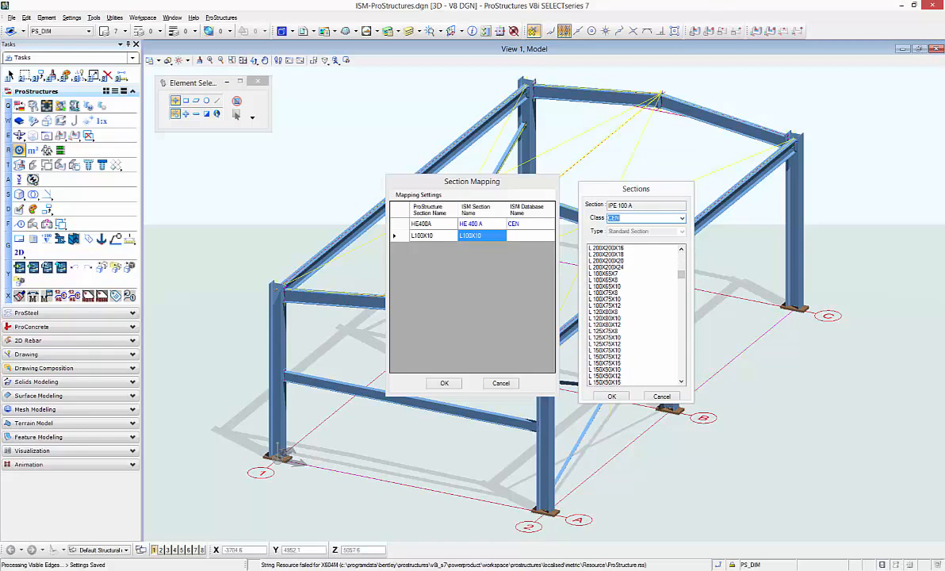
scroll(635, 317, up, 6)
click(624, 282)
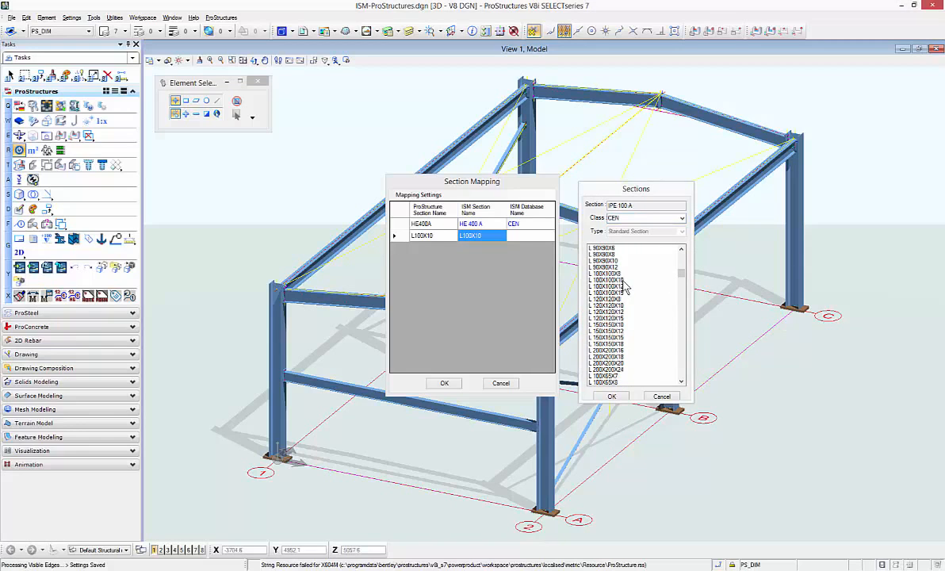
click(612, 398)
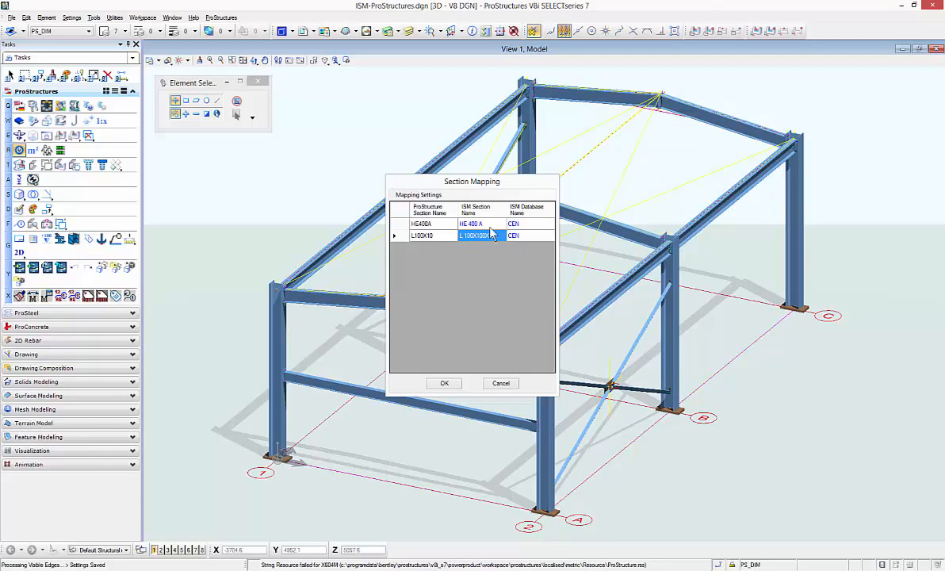
click(456, 386)
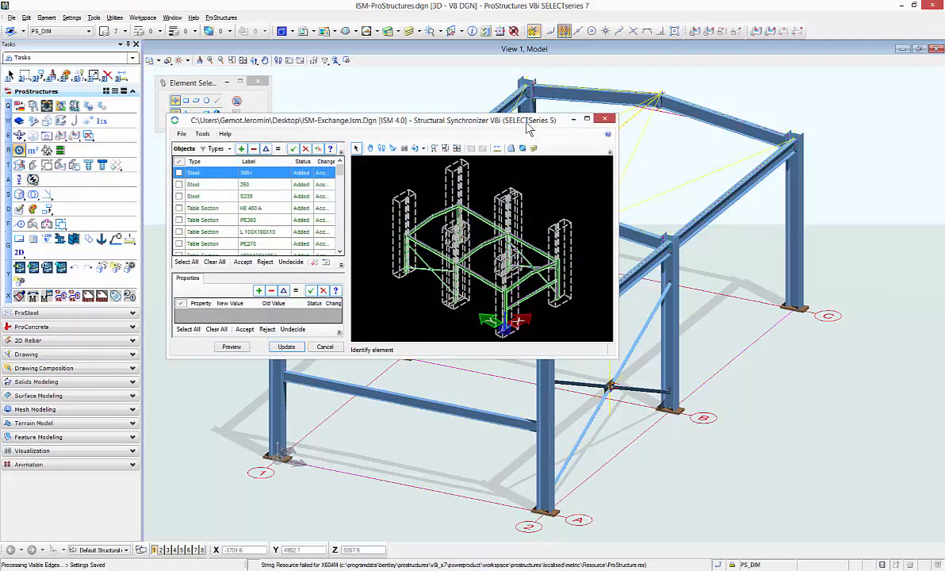
- Examine the exported frame in Structural Synchronizer, maximized, on a white background and rotated, and look through its object list
double_click(490, 117)
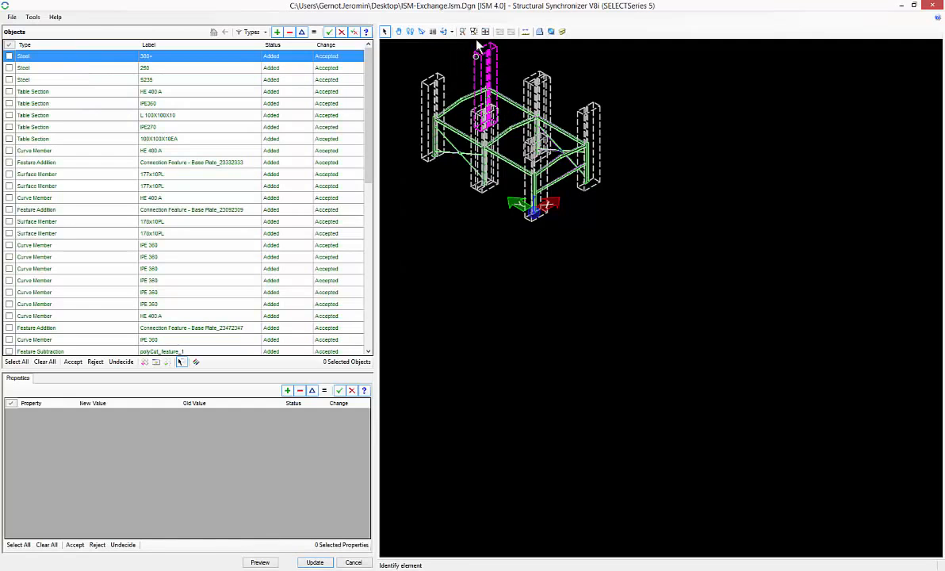
click(485, 31)
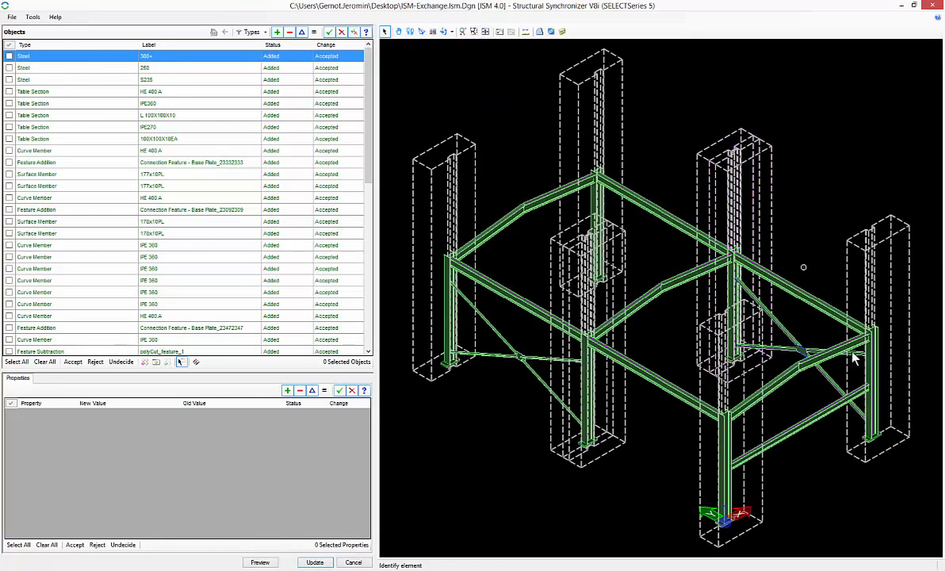
middle_drag(823, 450, 842, 423)
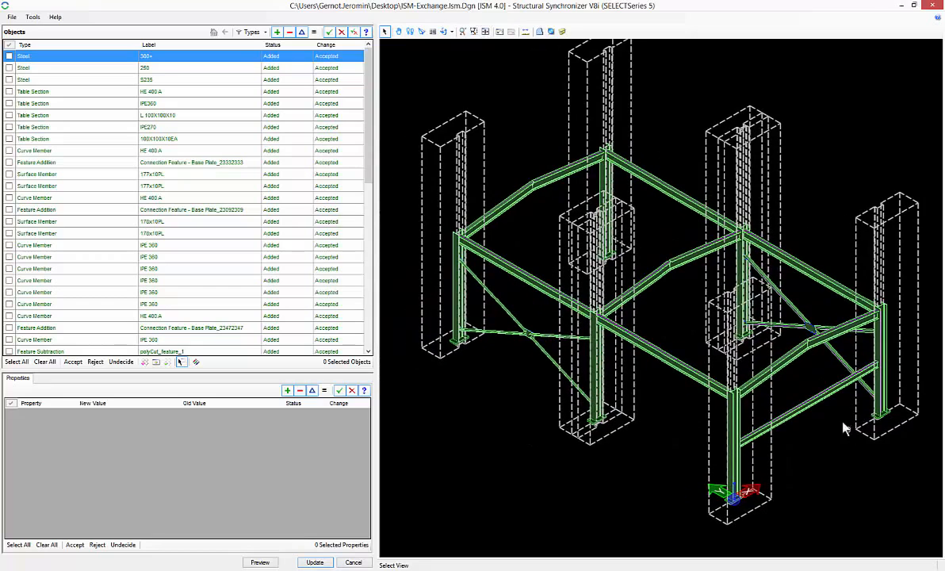
click(551, 31)
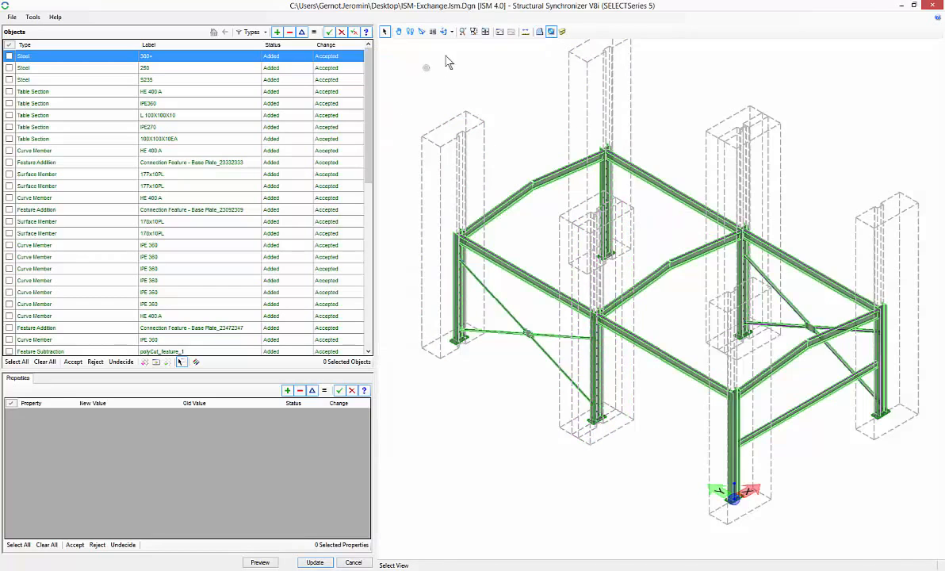
click(443, 31)
click(660, 295)
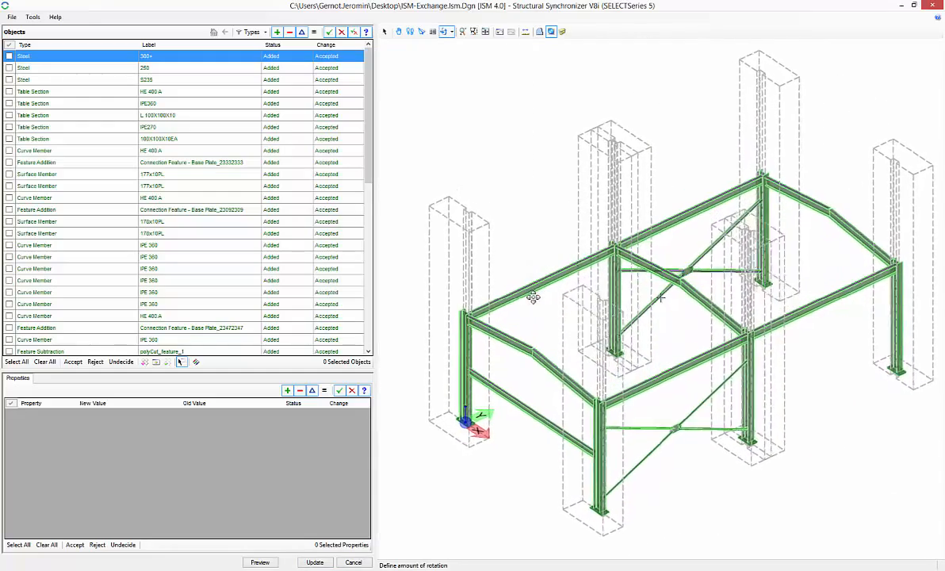
click(492, 278)
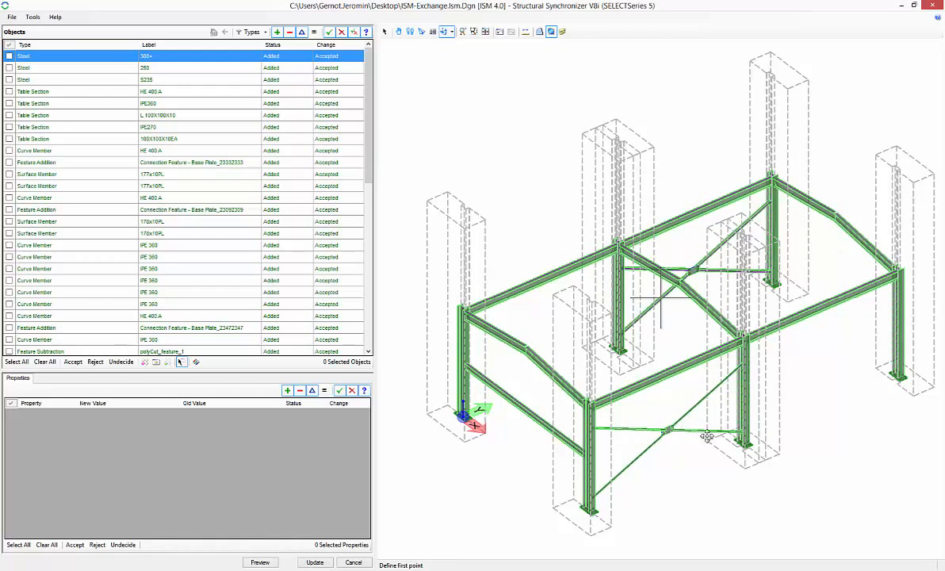
drag(369, 160, 352, 330)
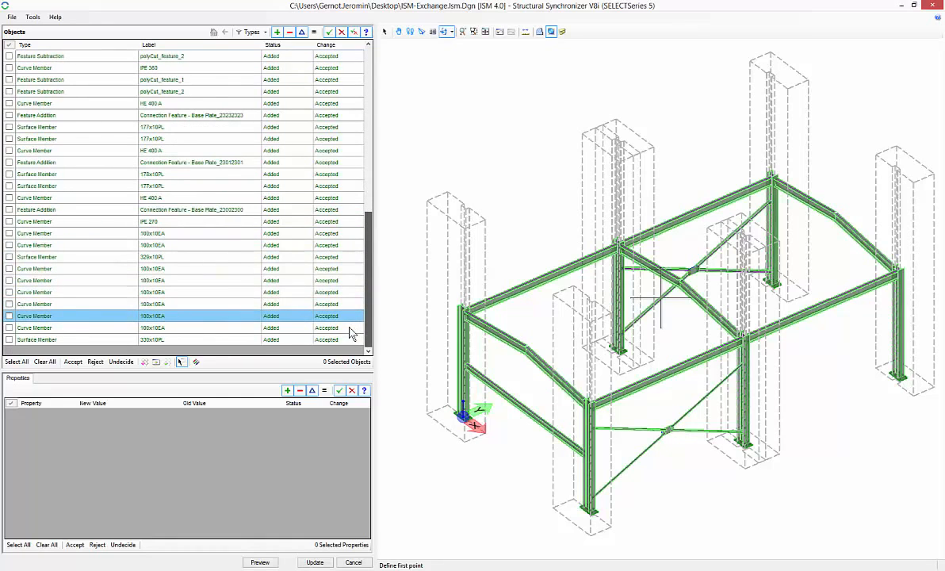
- Select all objects and update the repository with the commit message "Created with ProSteel"
click(19, 362)
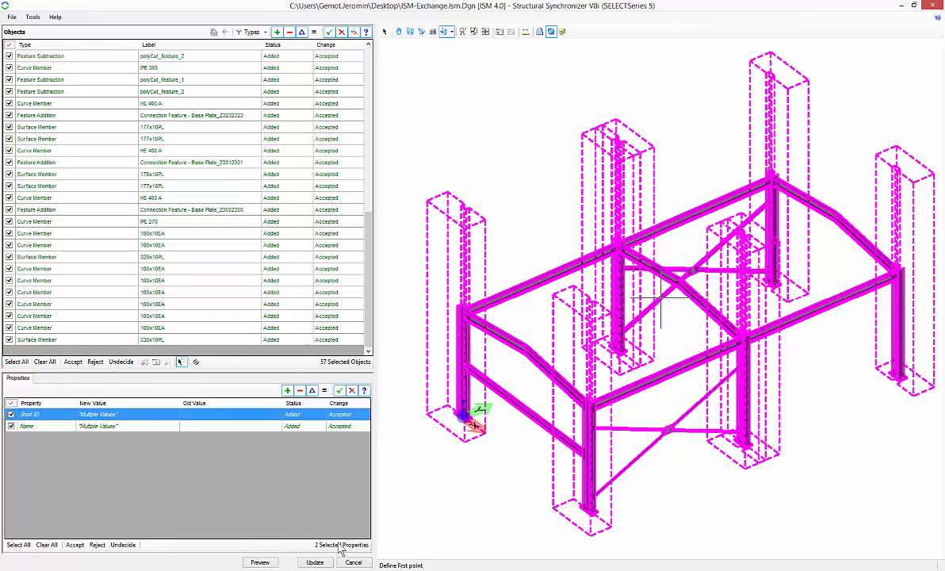
click(317, 562)
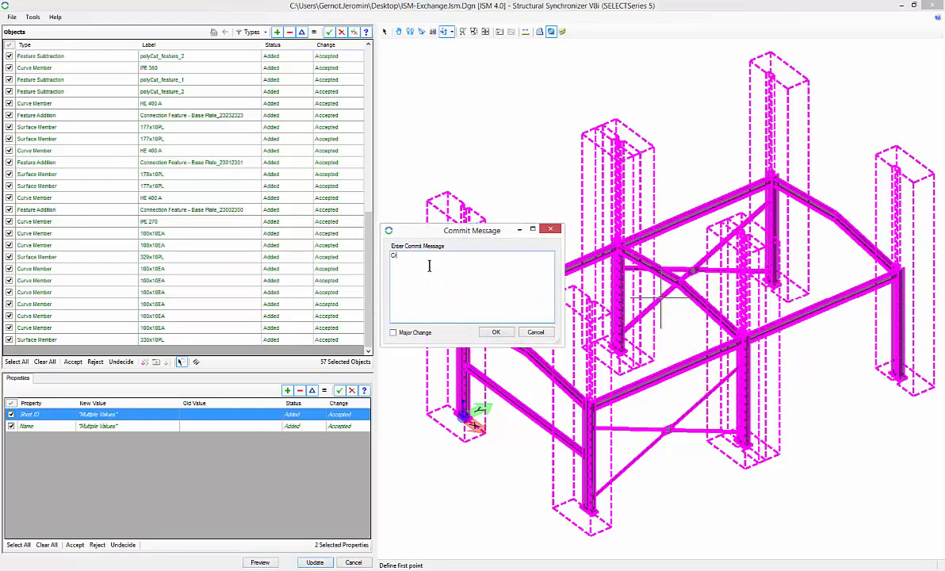
text(Created with ProSteel)
click(495, 331)
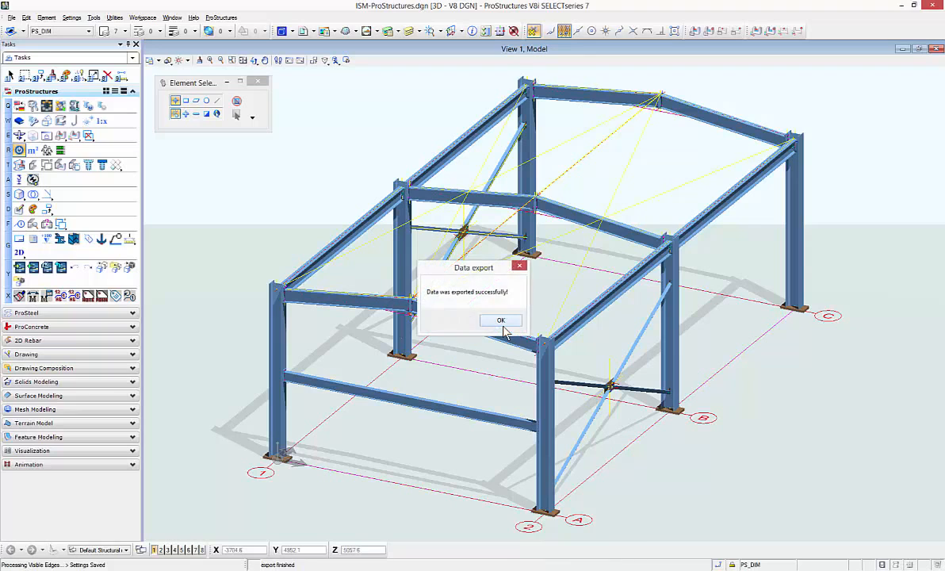
click(501, 320)
click(565, 325)
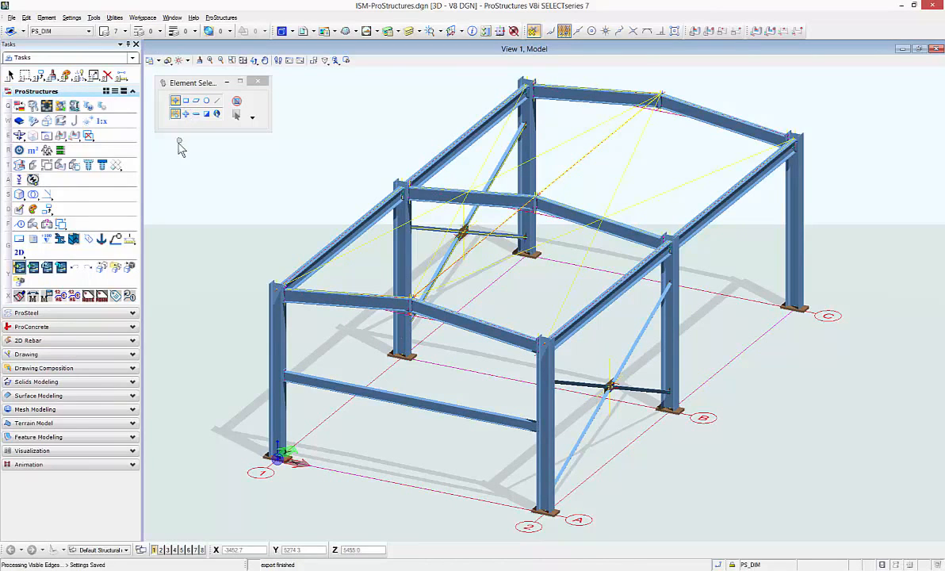
key(alt)
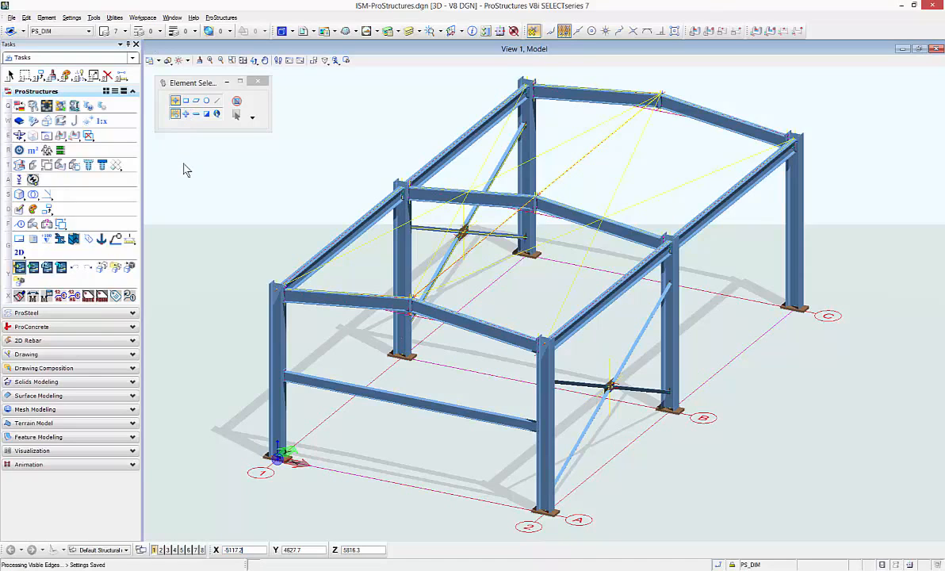
- Save the drawing, switch to STAAD.Pro and run New from Repository on ISM-Exchange.Ism.Dgn from the Desktop
key(ctrl+s)
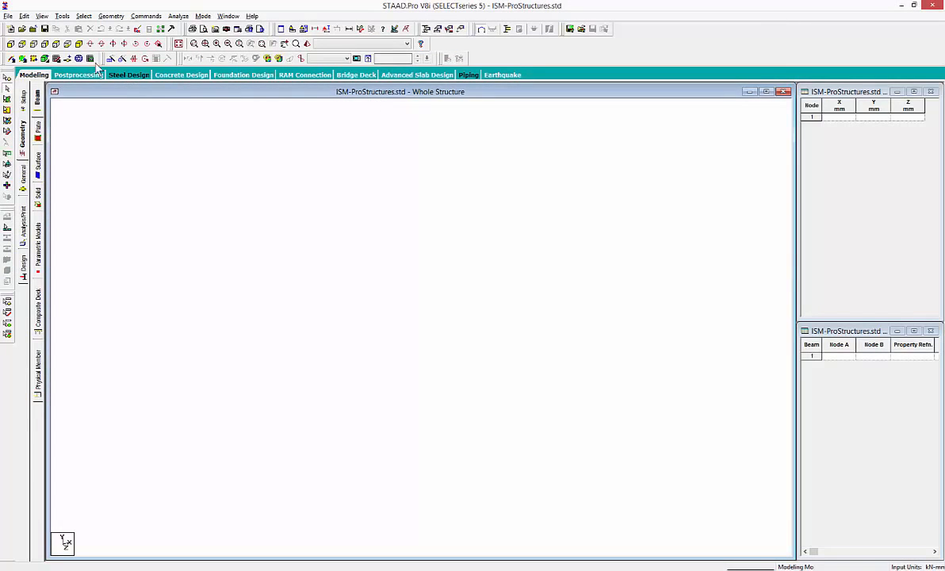
click(8, 15)
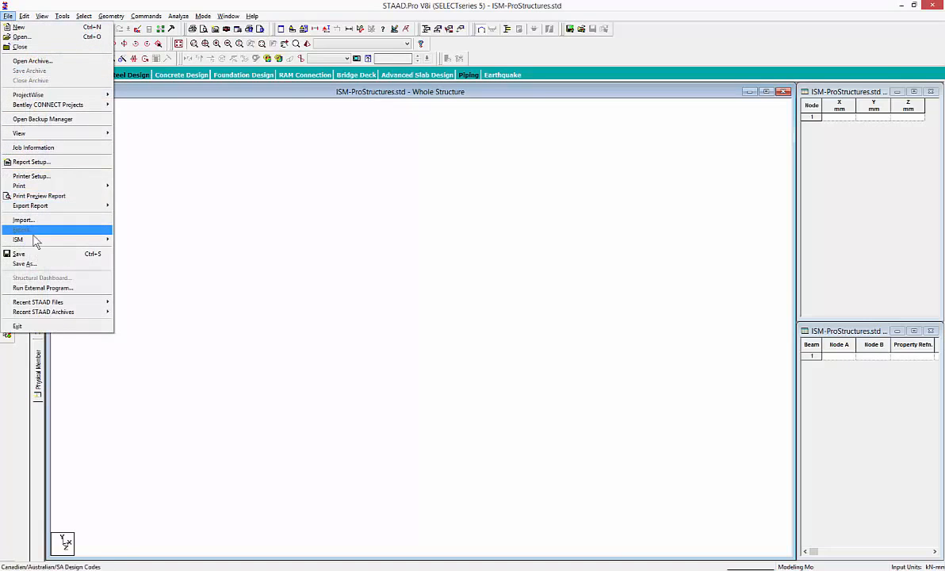
mouse_move(31, 240)
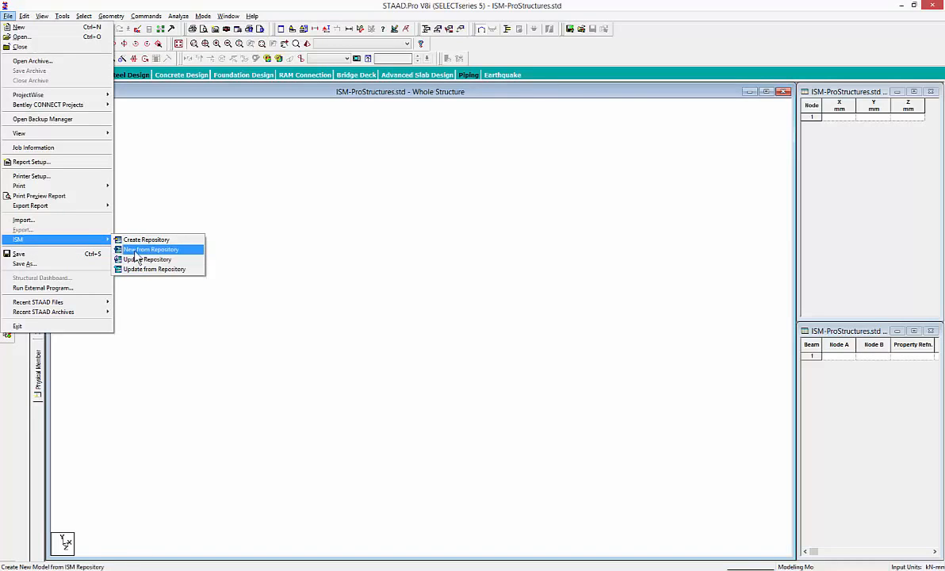
click(162, 250)
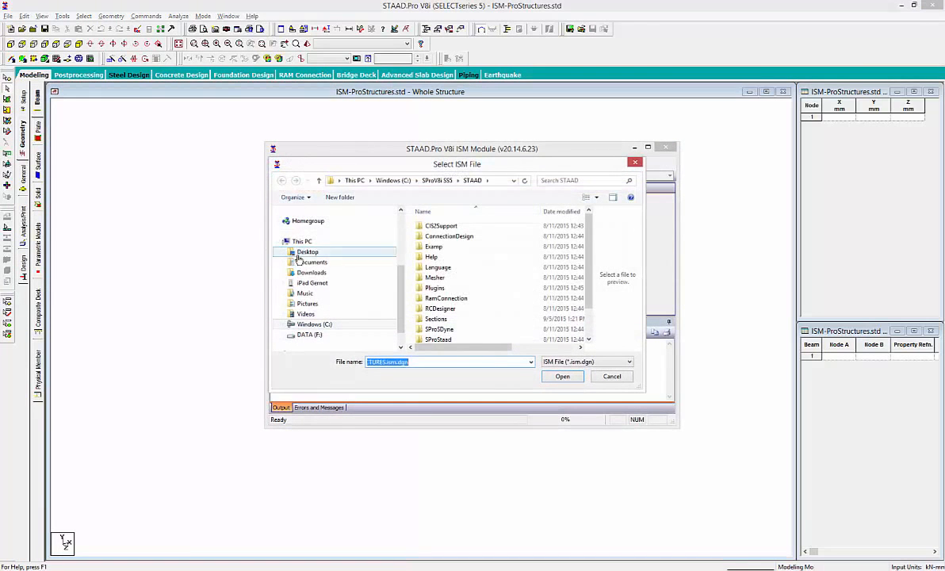
click(309, 251)
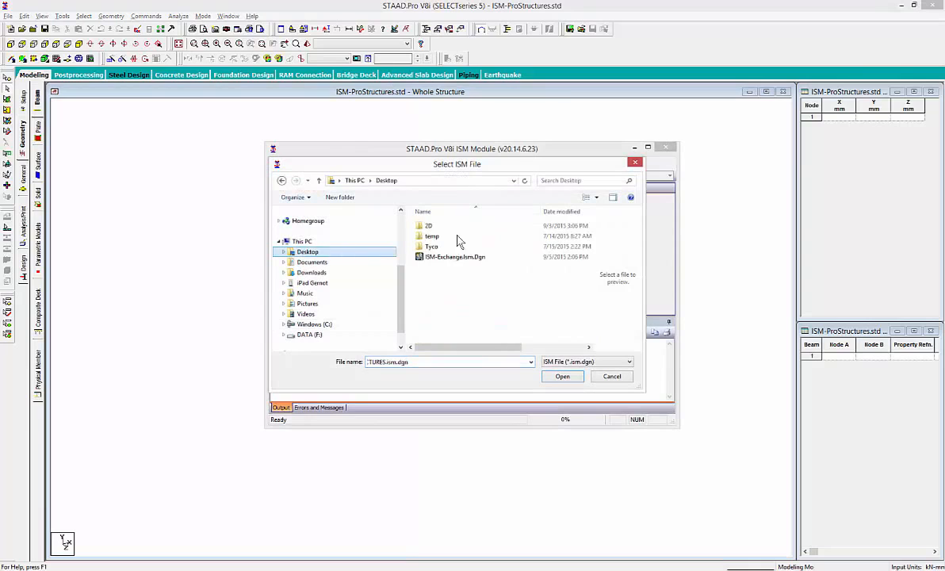
click(449, 257)
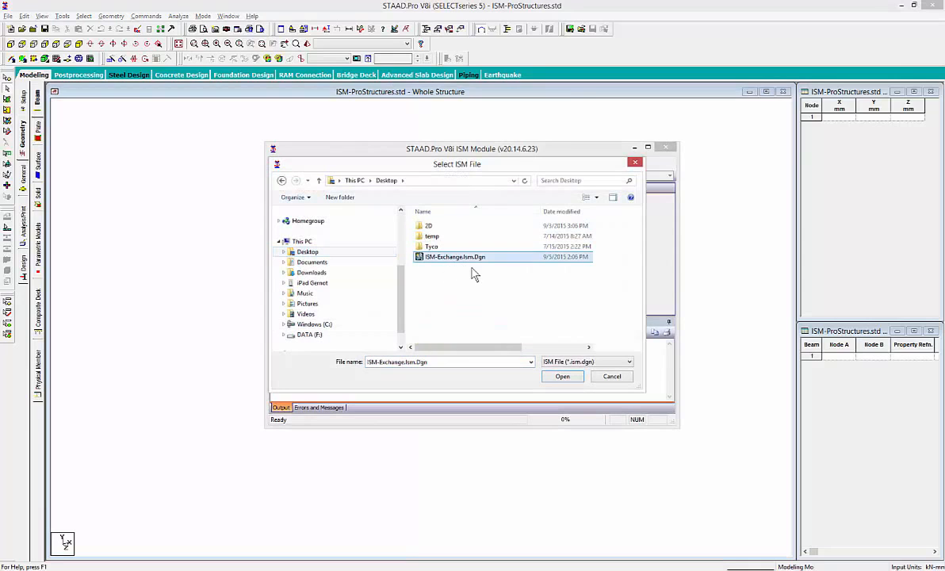
click(563, 378)
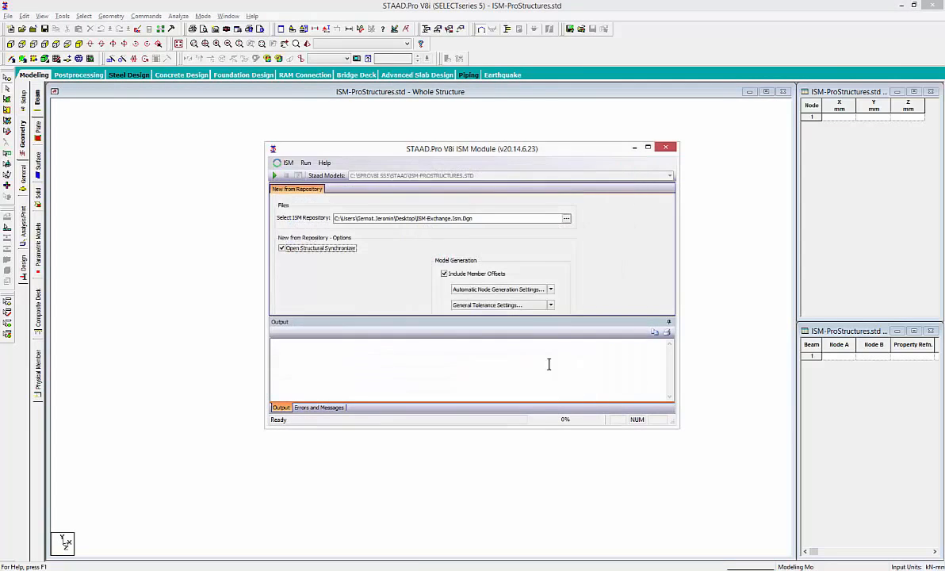
click(274, 175)
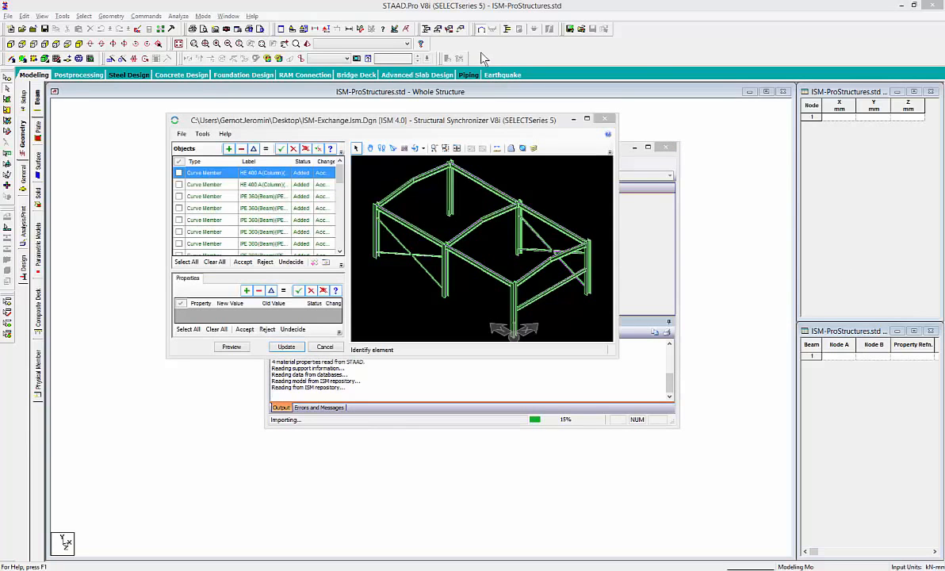
- Maximize Structural Synchronizer, fit the frame in view, select all objects and update the STAAD model with them
double_click(523, 120)
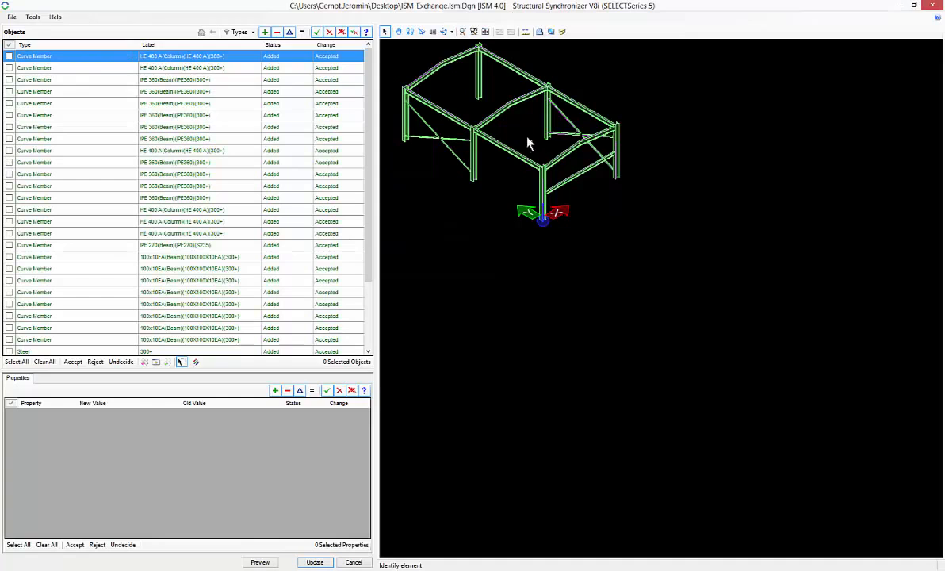
click(449, 31)
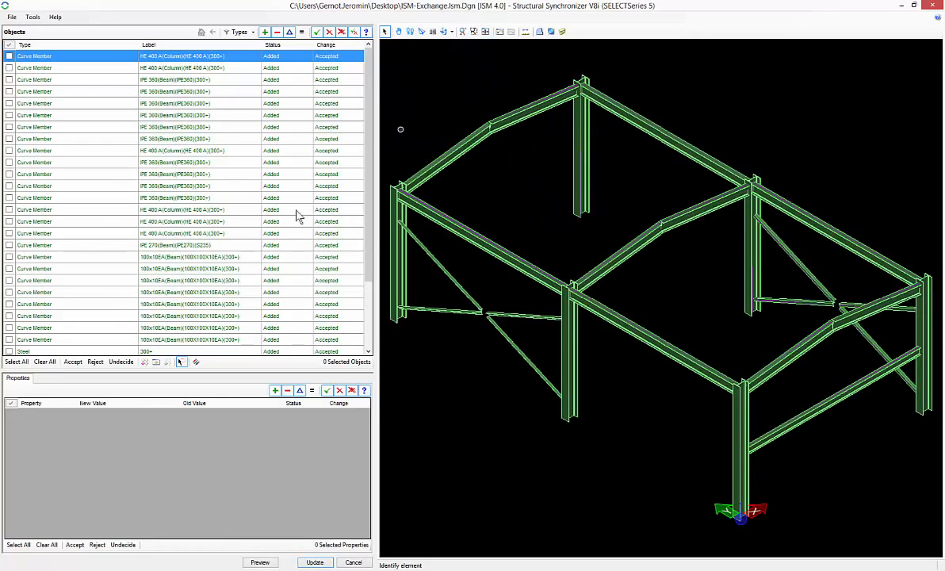
click(16, 362)
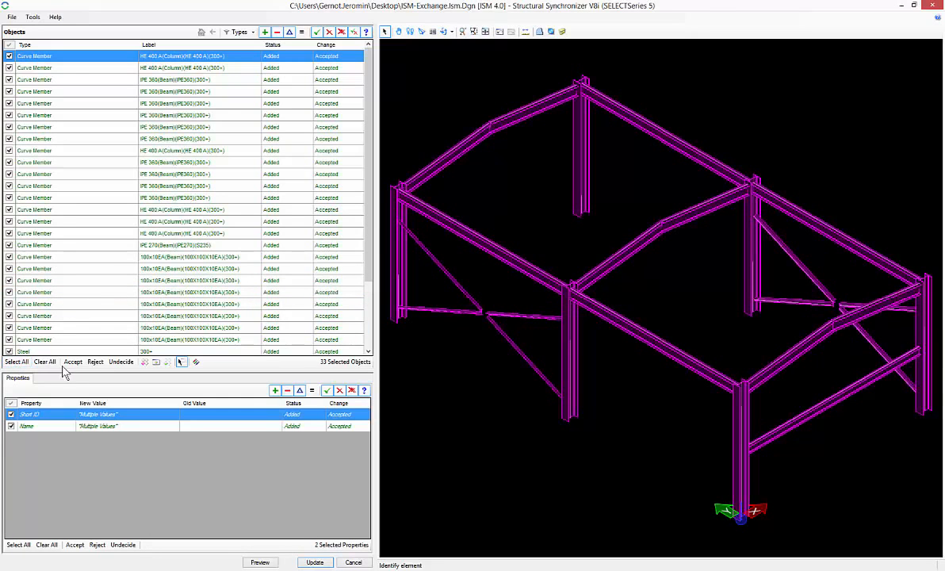
click(321, 562)
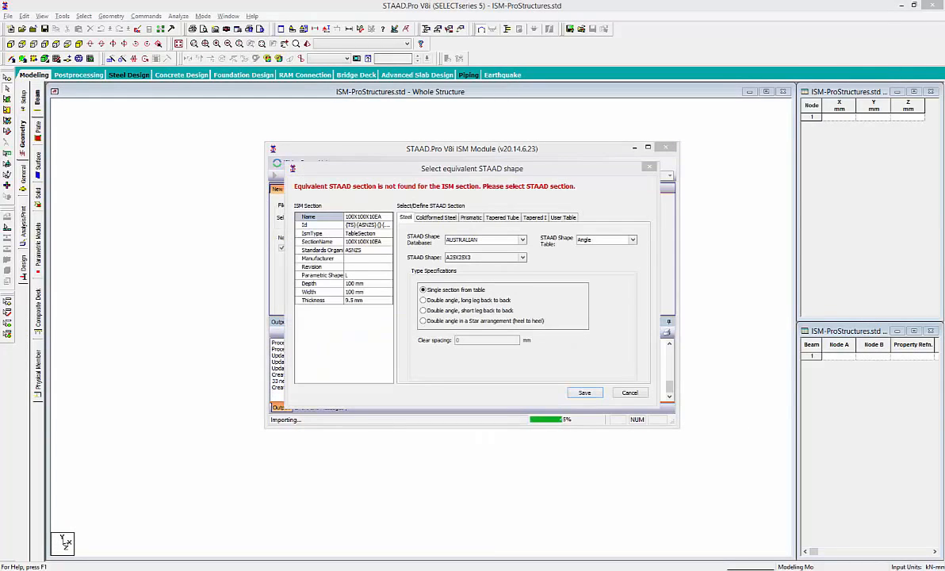
- Set the STAAD shape database to EUROPEAN for the unmatched section 100X100X10EA
click(522, 240)
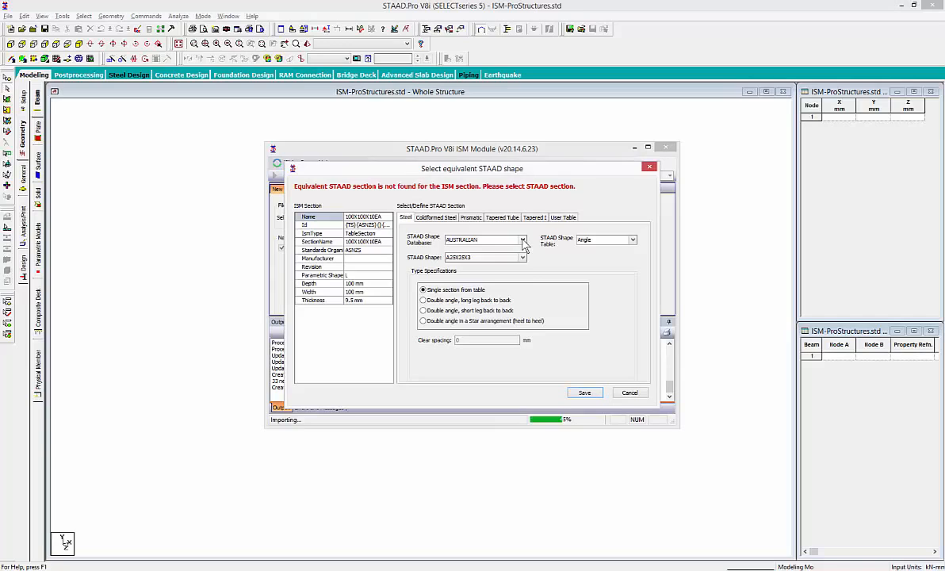
click(522, 239)
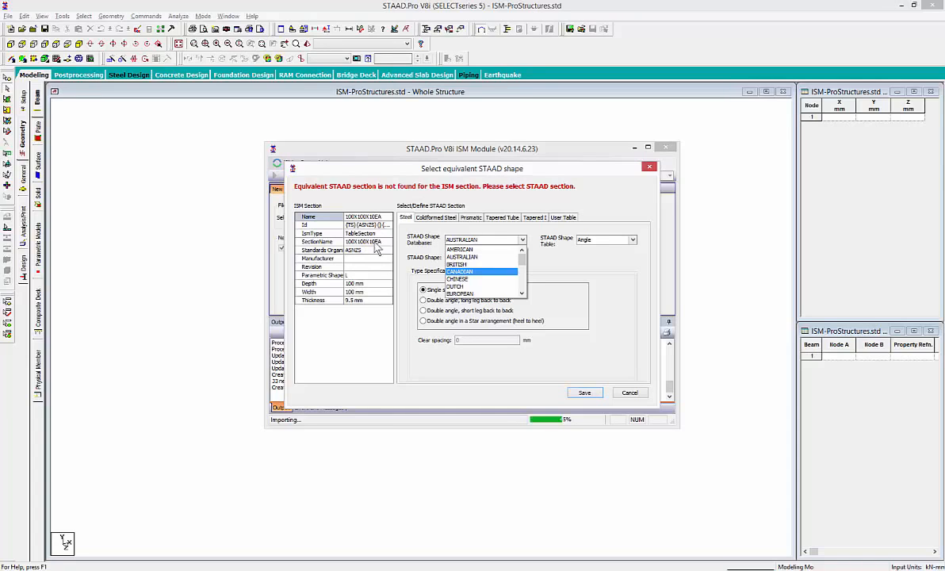
click(462, 292)
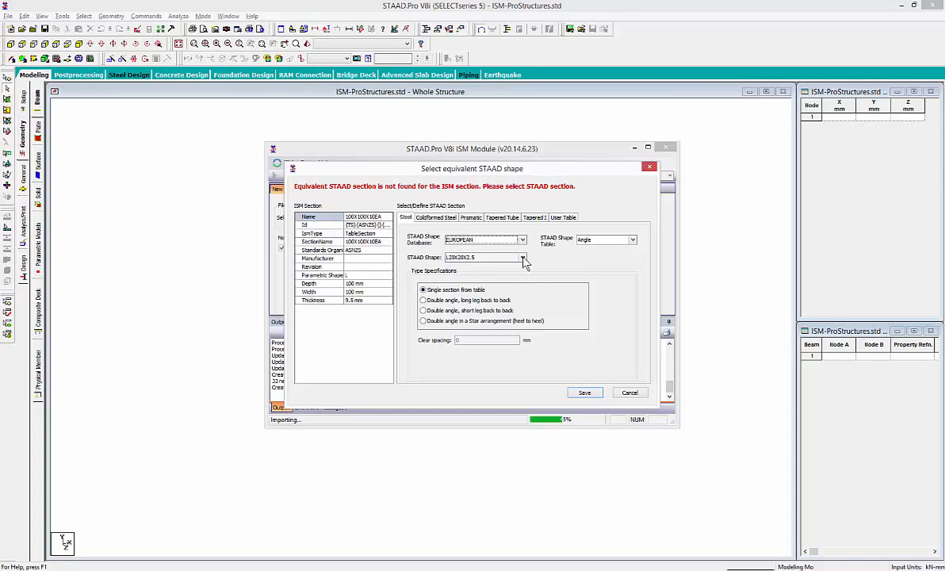
- Choose the STAAD shape L100X100X10 as the equivalent angle section and save the mapping
click(522, 258)
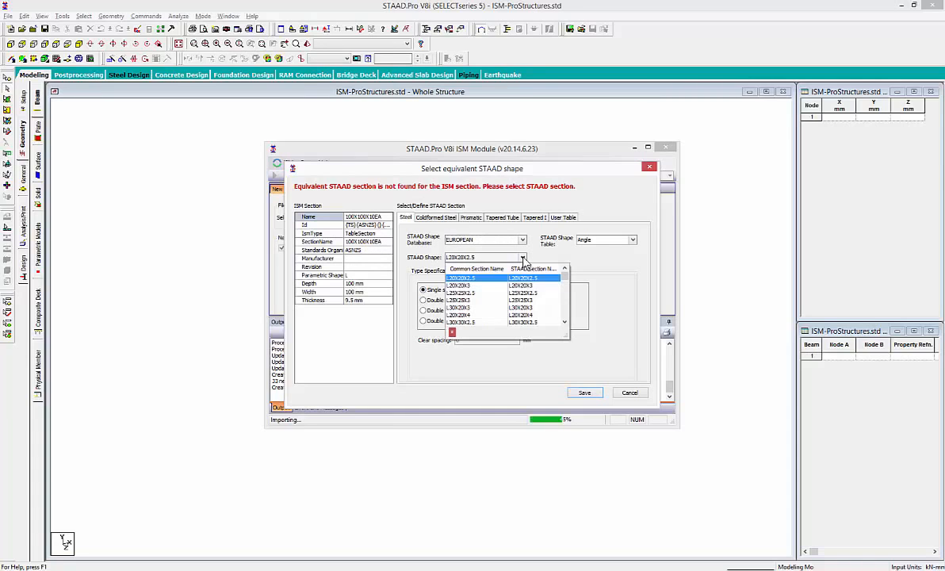
click(565, 321)
click(564, 322)
click(564, 322)
click(565, 322)
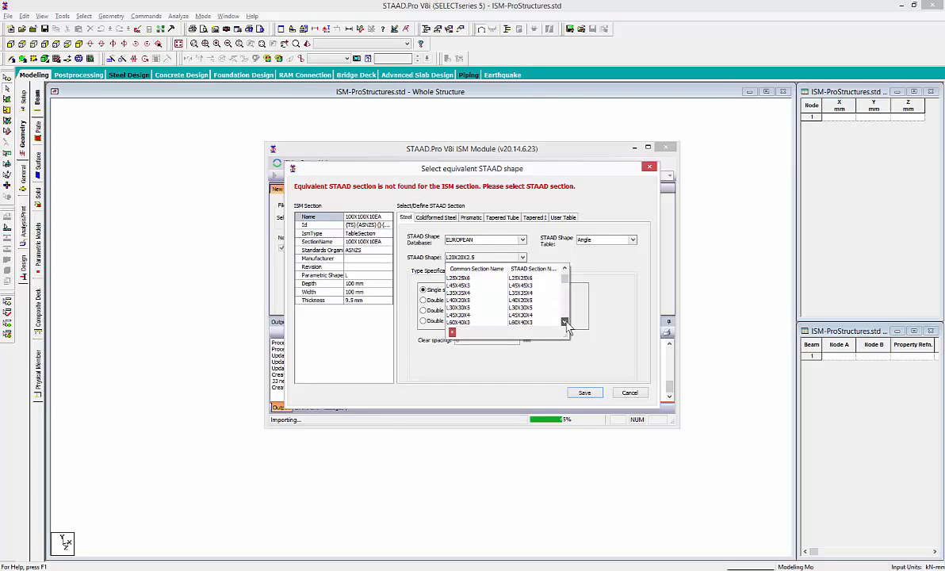
click(564, 322)
click(565, 322)
drag(566, 286, 565, 301)
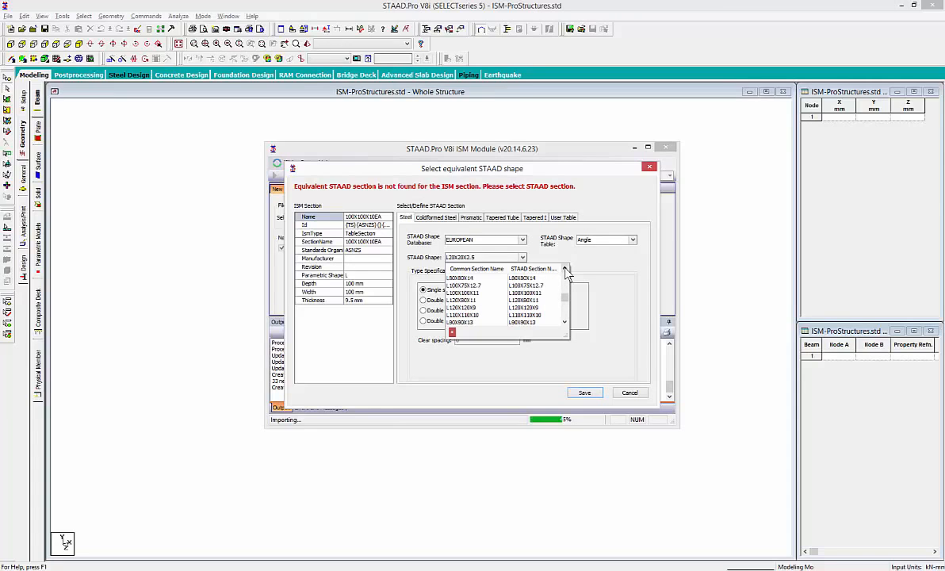
click(565, 269)
click(564, 269)
click(564, 269)
click(564, 268)
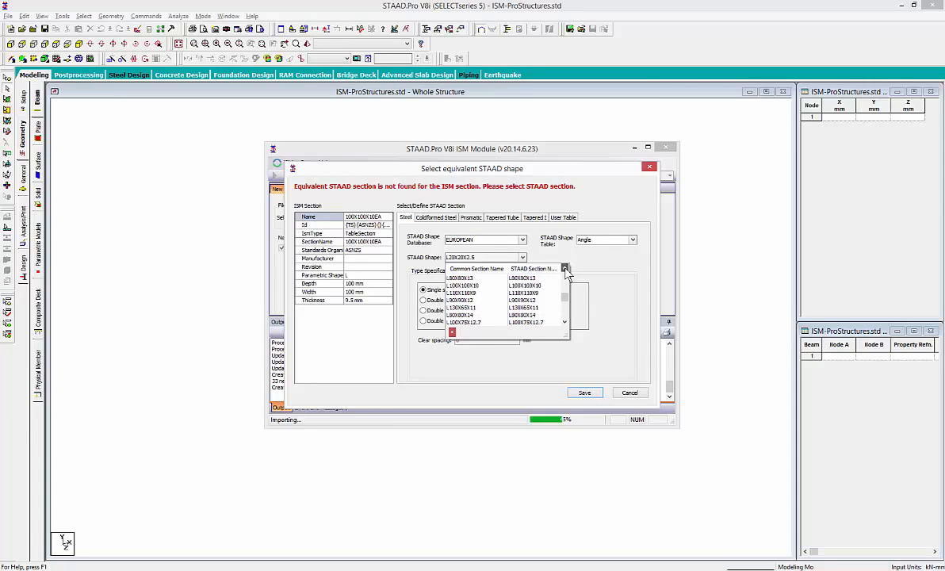
click(492, 289)
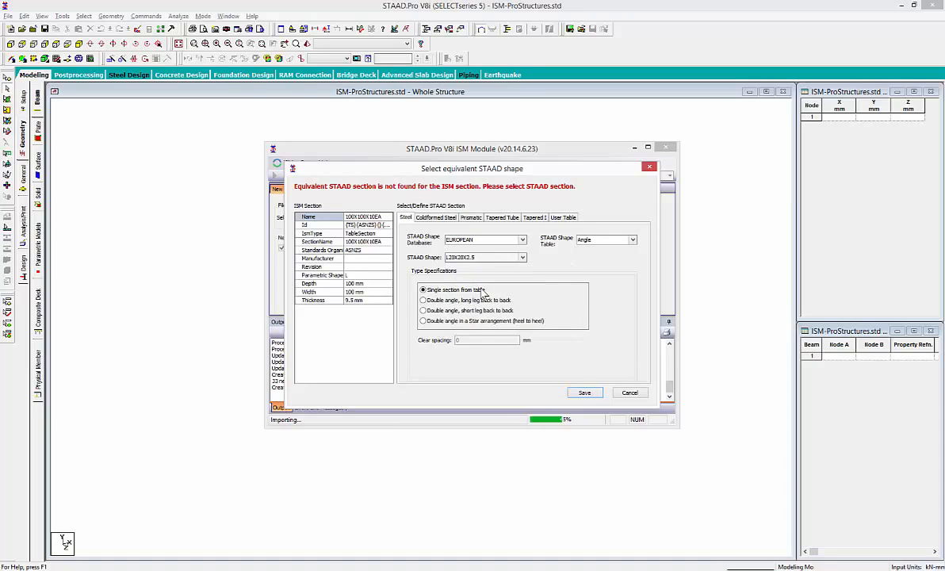
click(585, 392)
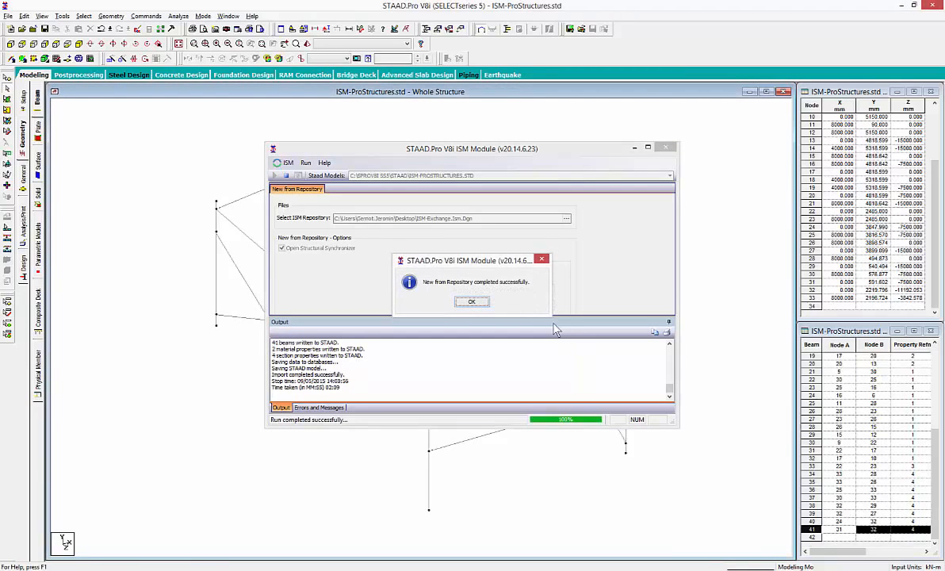
- Close the completion message and the ISM module, and compare the ProStructures frame with the imported STAAD model
click(471, 301)
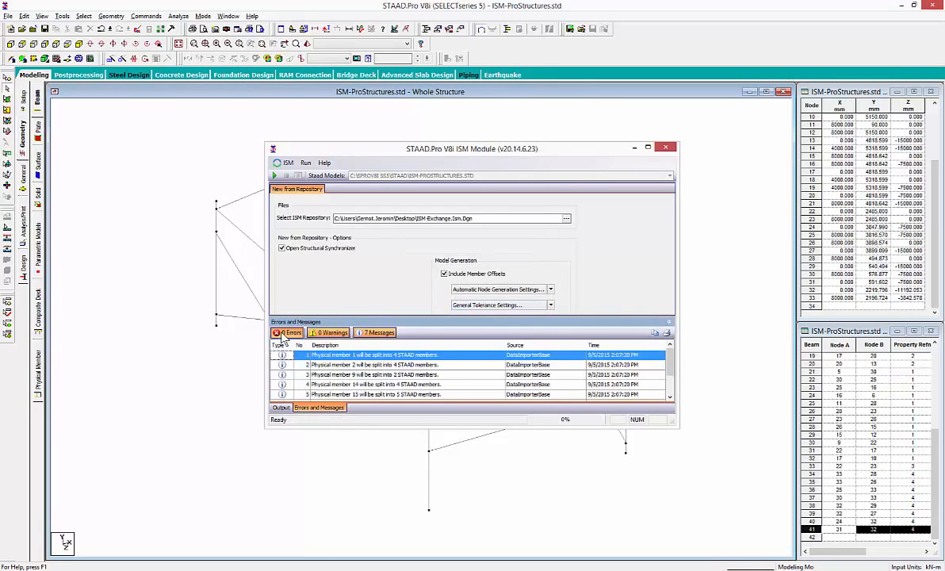
click(665, 146)
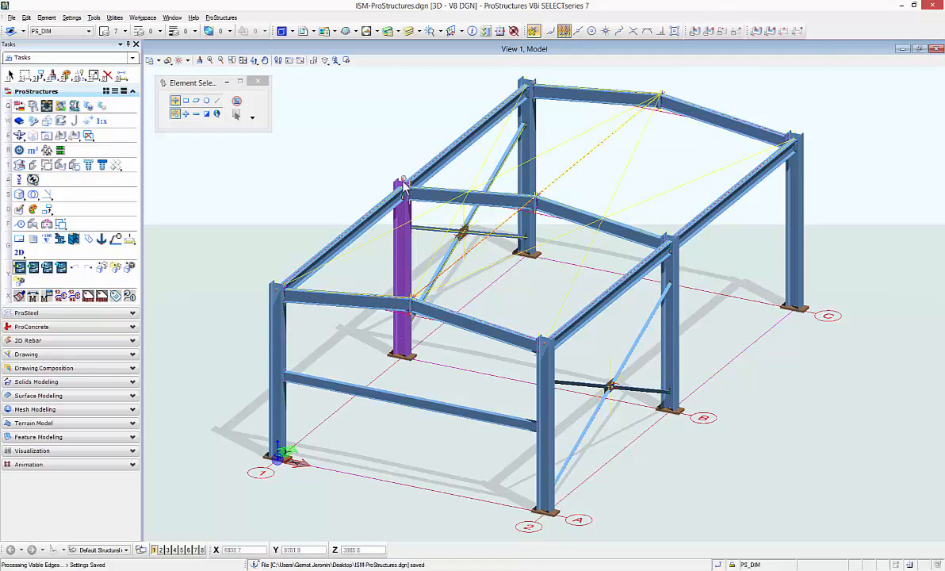
click(397, 569)
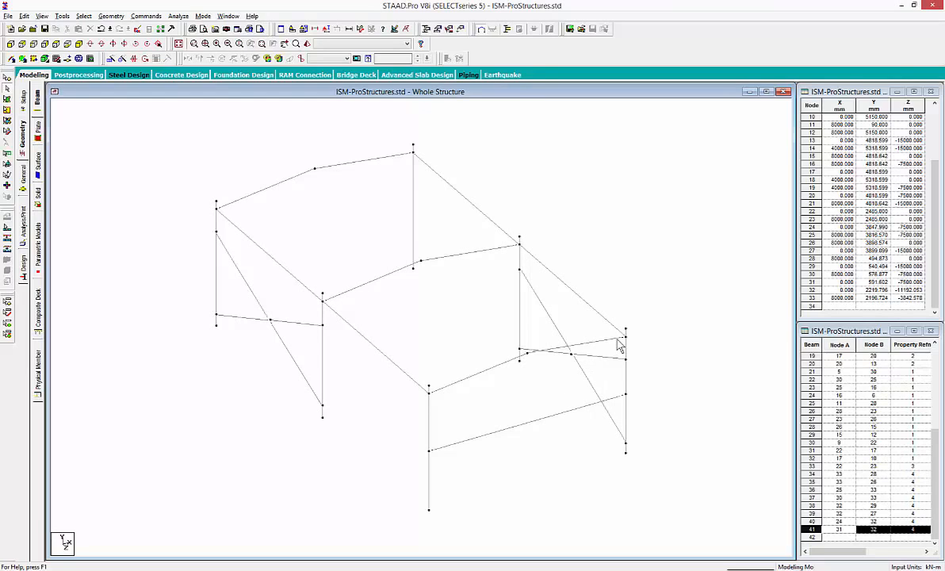
- Assign the German IPE330 section to the horizontal beam at mid-height between the two front columns
click(522, 429)
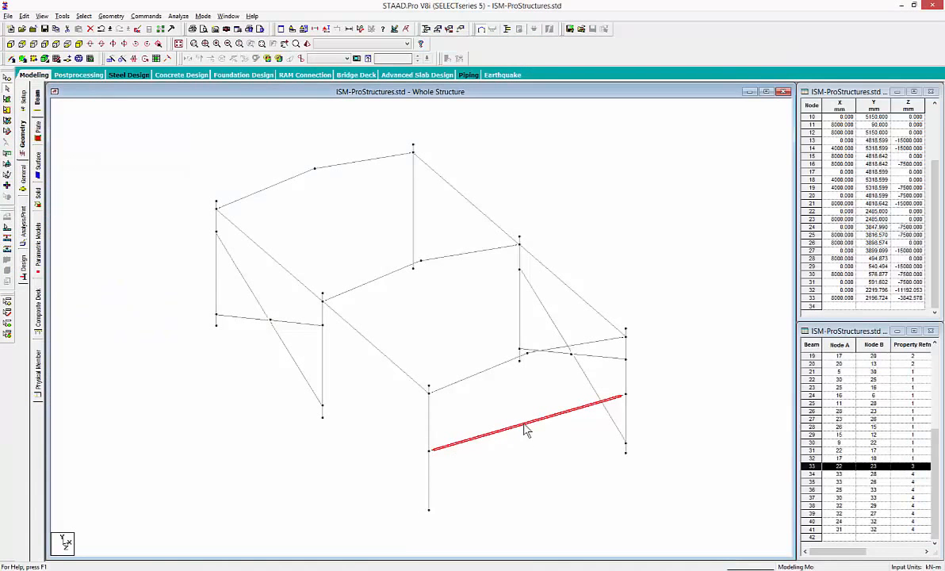
double_click(525, 430)
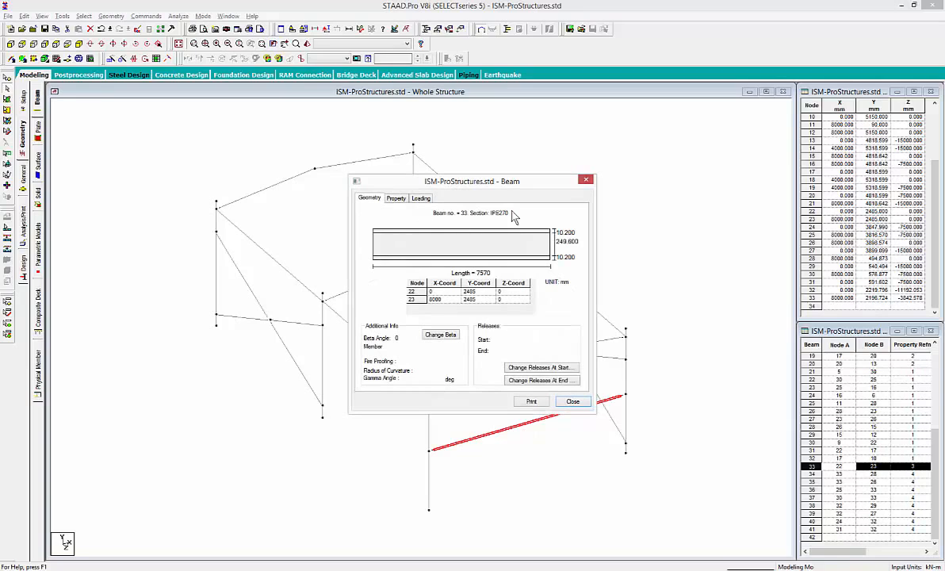
click(397, 199)
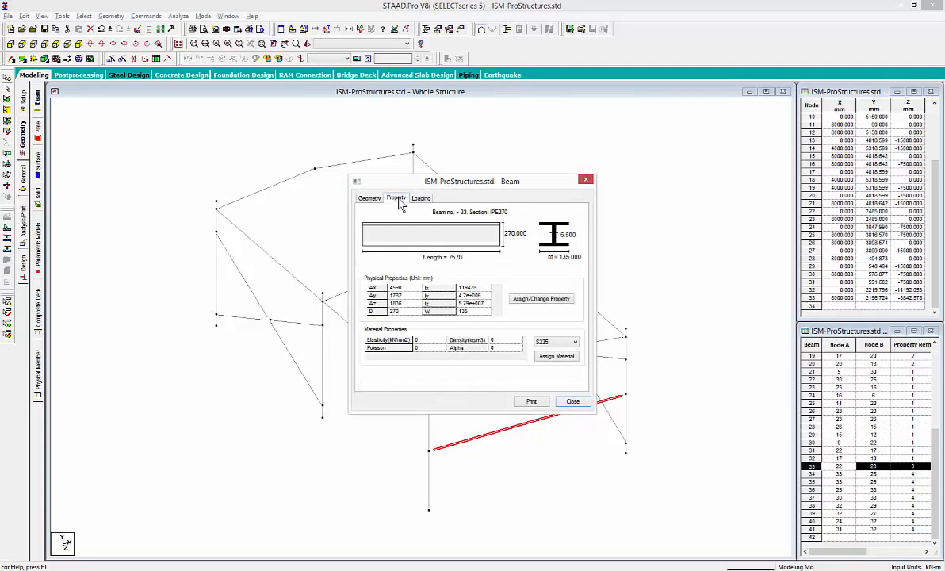
click(548, 301)
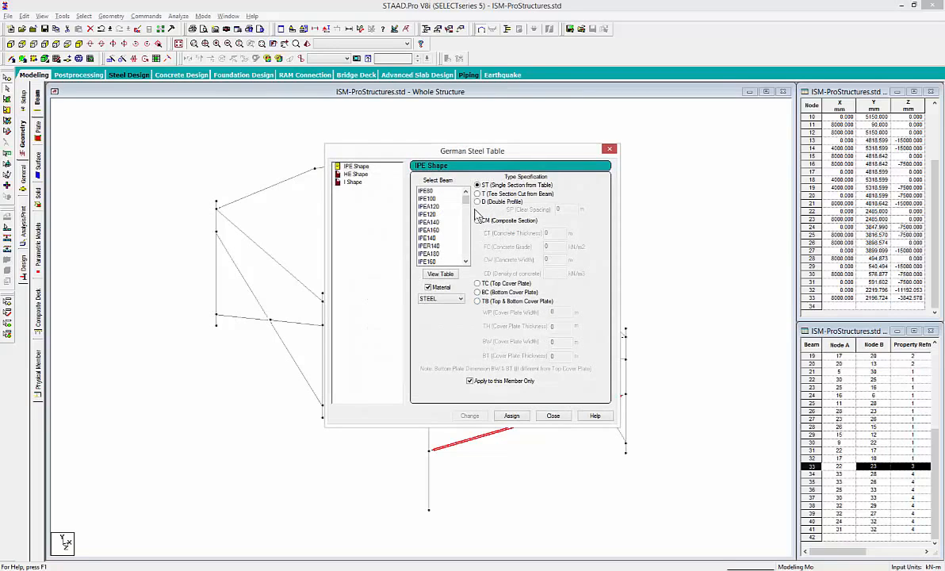
drag(466, 197, 469, 220)
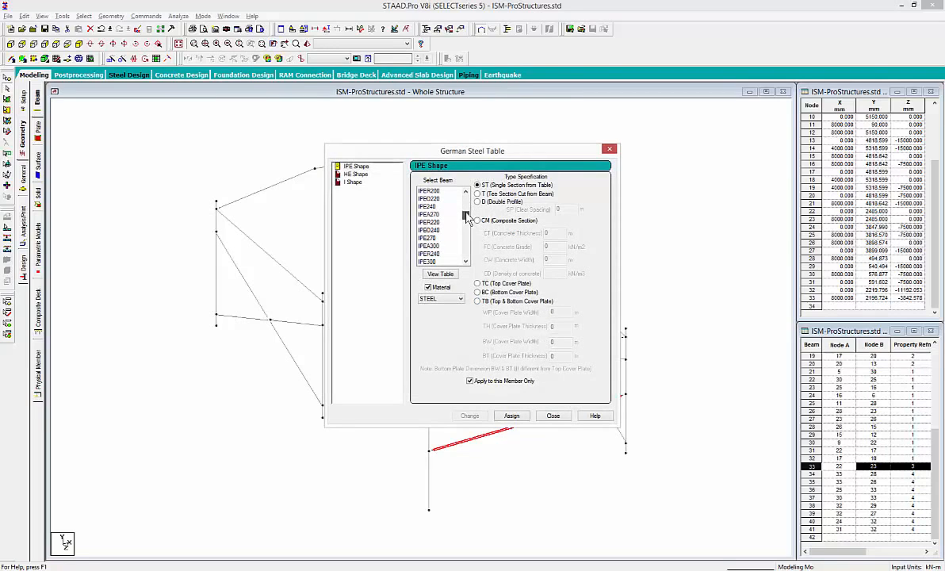
click(466, 261)
click(466, 261)
click(466, 261)
click(466, 261)
click(466, 261)
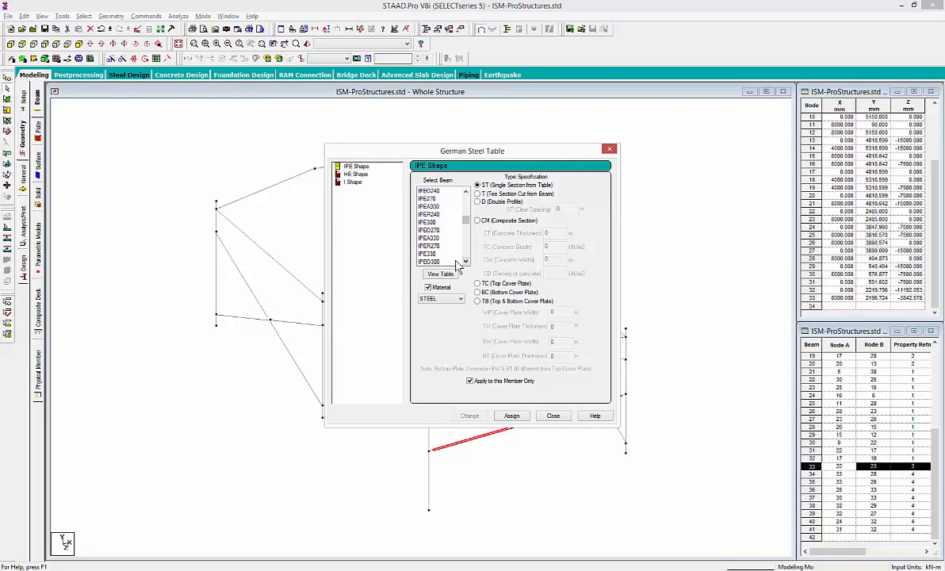
click(434, 255)
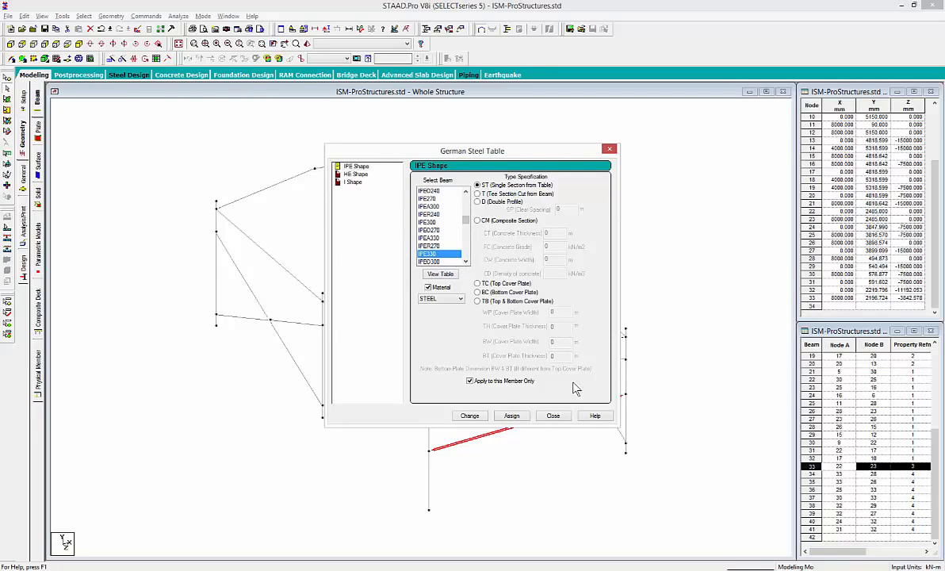
click(511, 416)
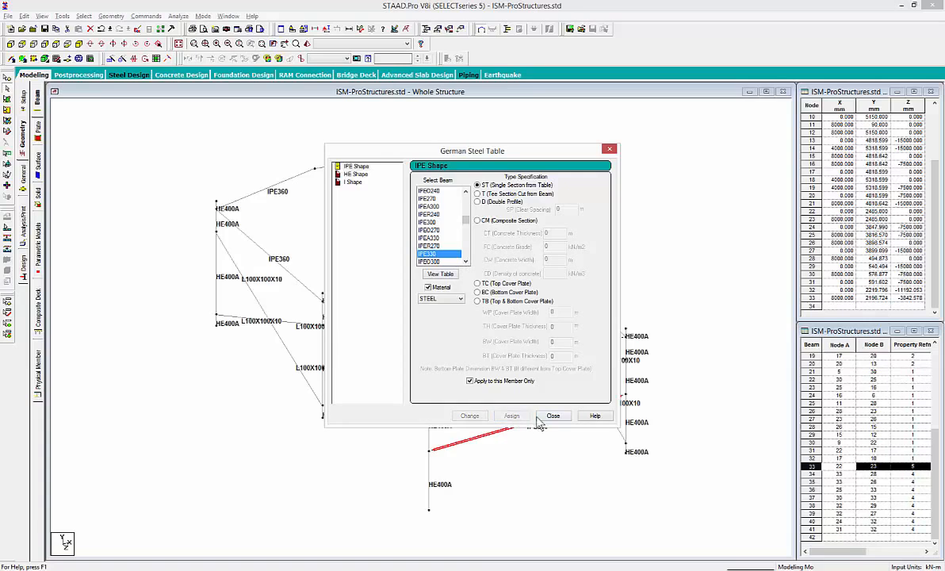
click(553, 415)
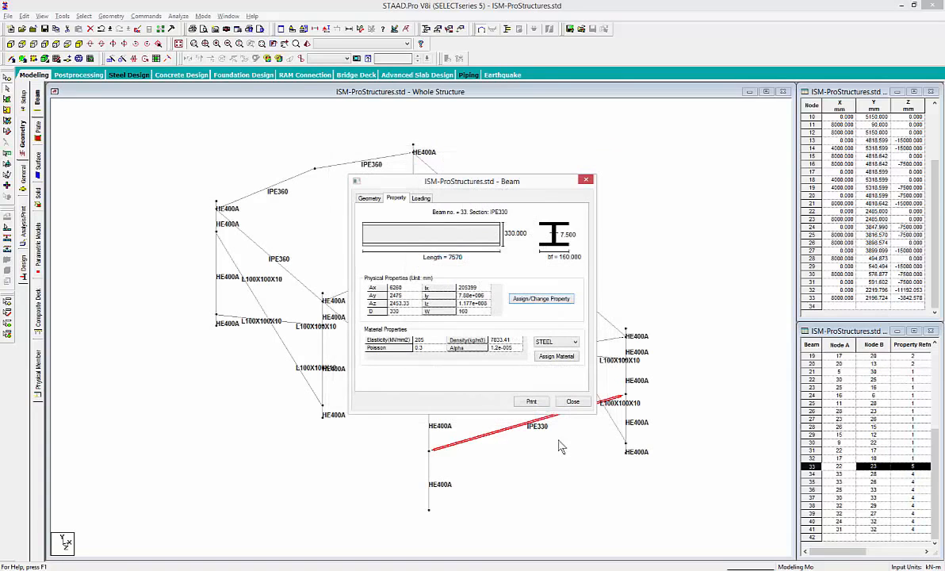
click(571, 401)
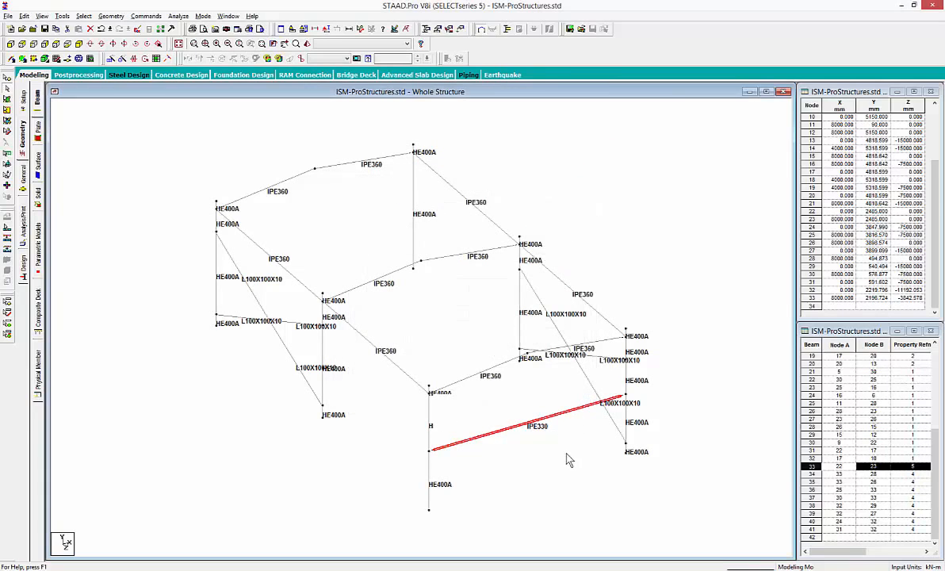
- Move the IPE330 cross beam between the two front columns by 500 mm in Y, splitting the members at its new end nodes
click(519, 432)
click(490, 436)
right_click(265, 142)
click(309, 171)
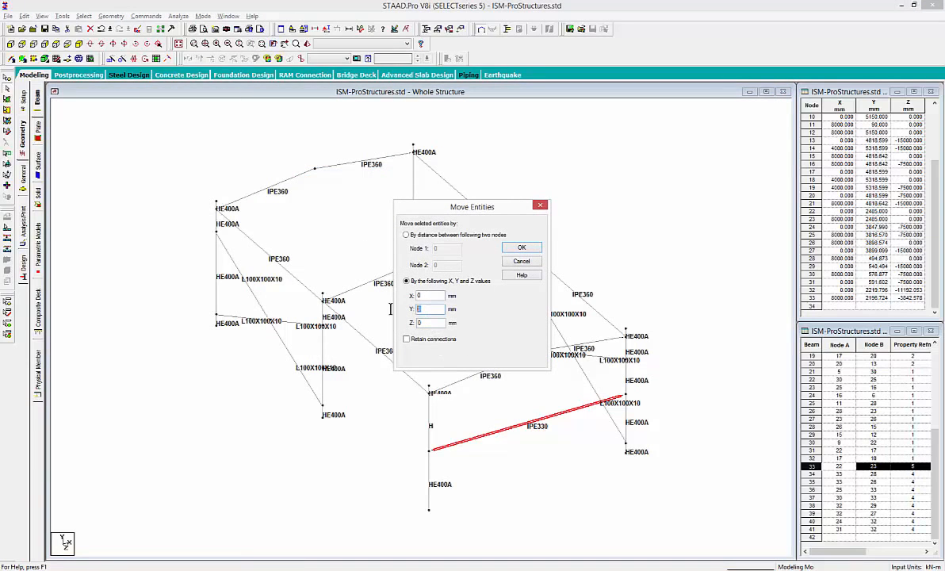
text(500)
click(521, 247)
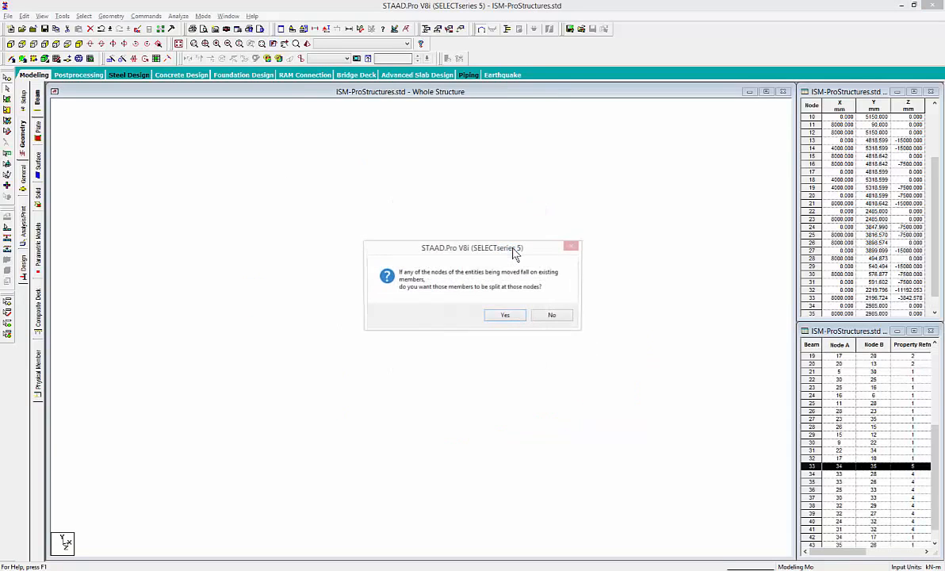
click(506, 316)
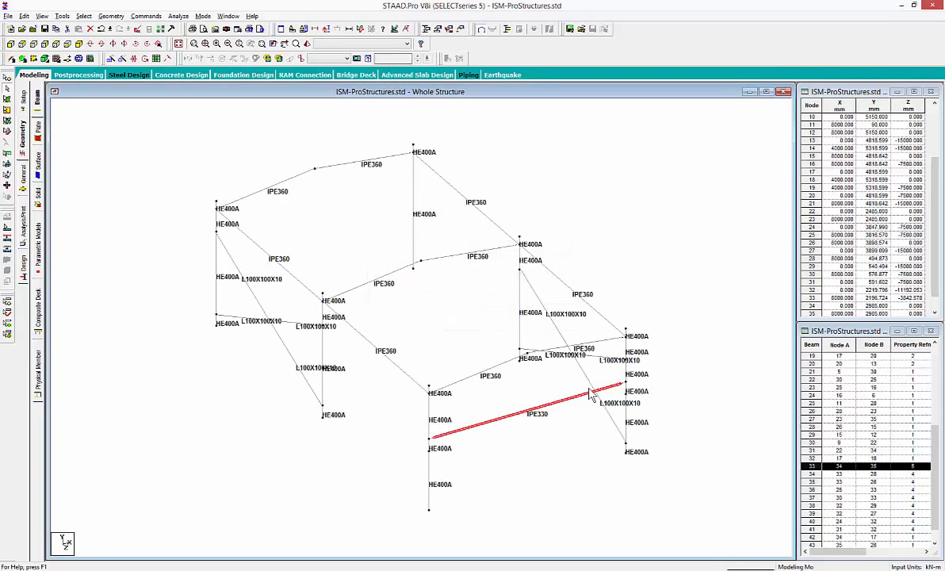
click(543, 456)
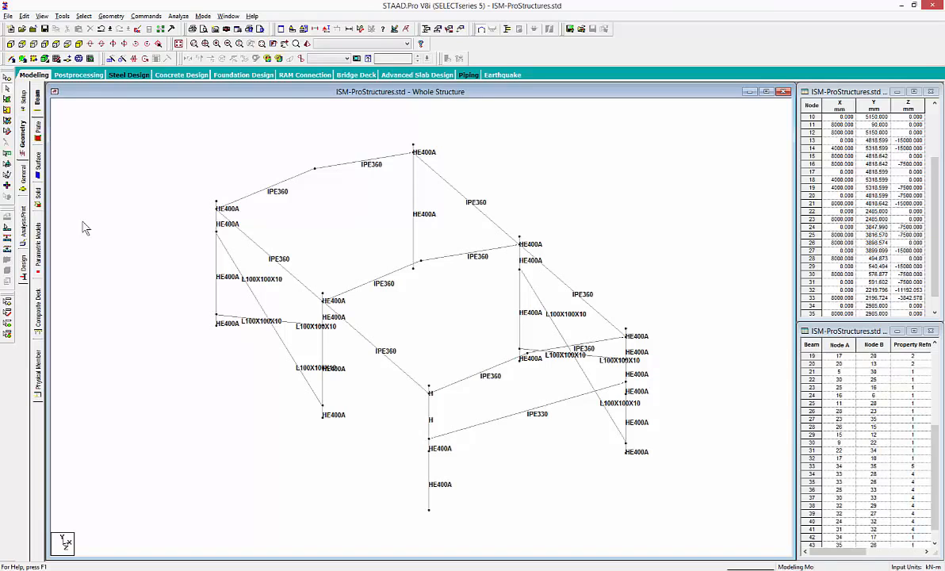
- Start an ISM repository update of ISM-Exchange.Ism.Dgn from the current STAAD model and agree to proceed
click(8, 16)
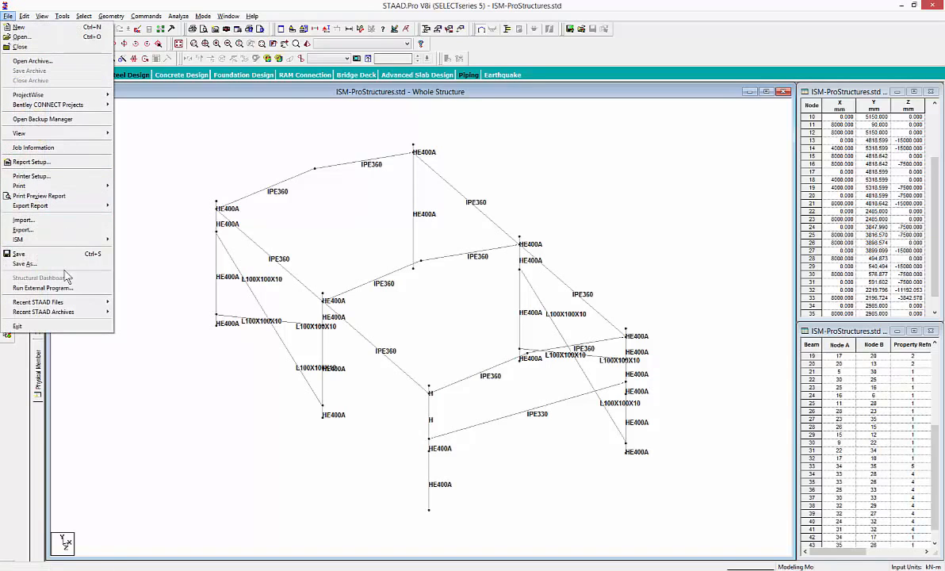
mouse_move(55, 244)
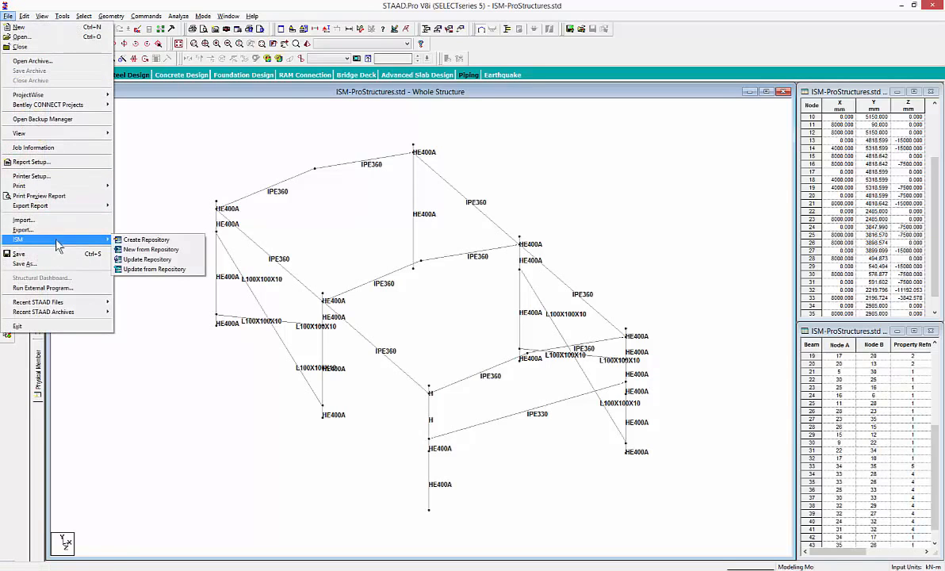
click(165, 261)
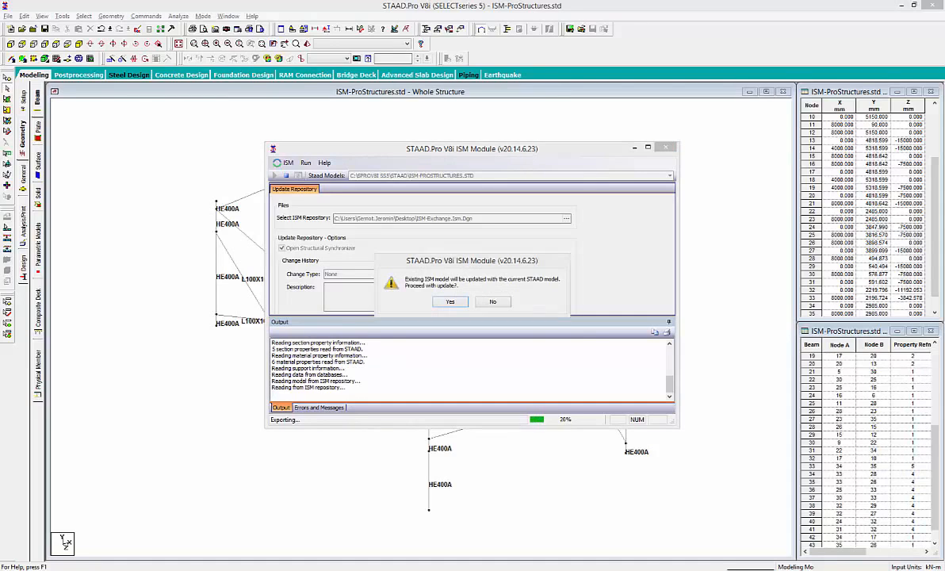
click(449, 301)
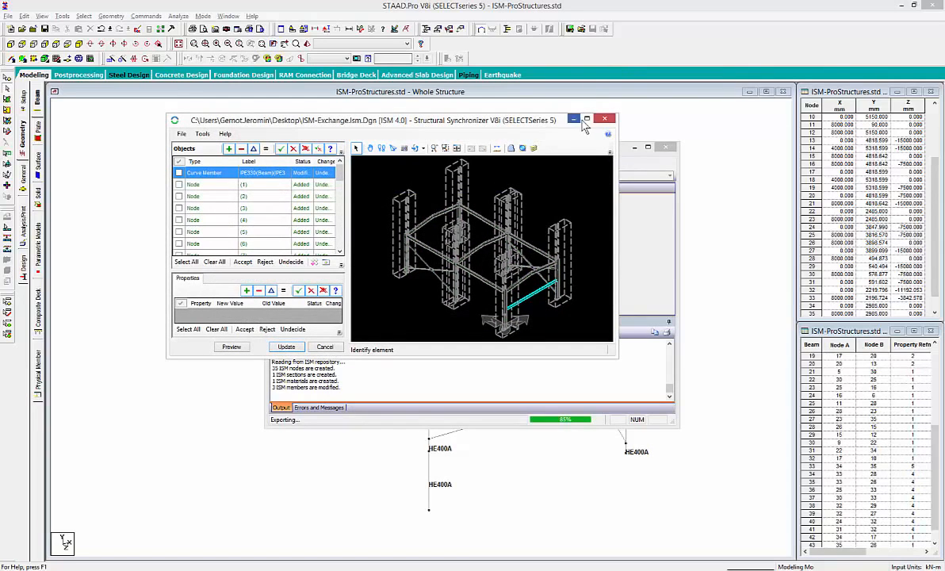
- Accept all object changes in Structural Synchronizer and preview them on the fitted frame model
click(585, 121)
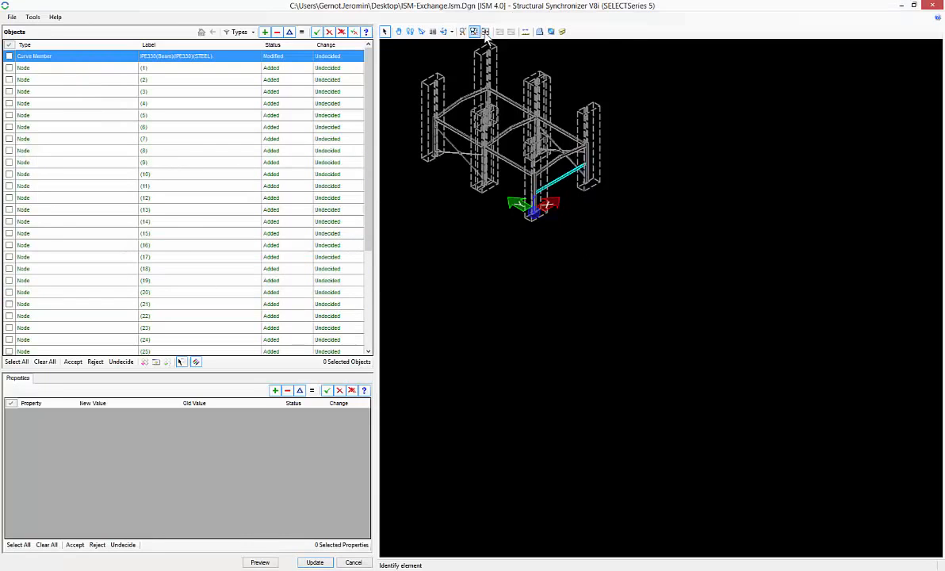
click(486, 33)
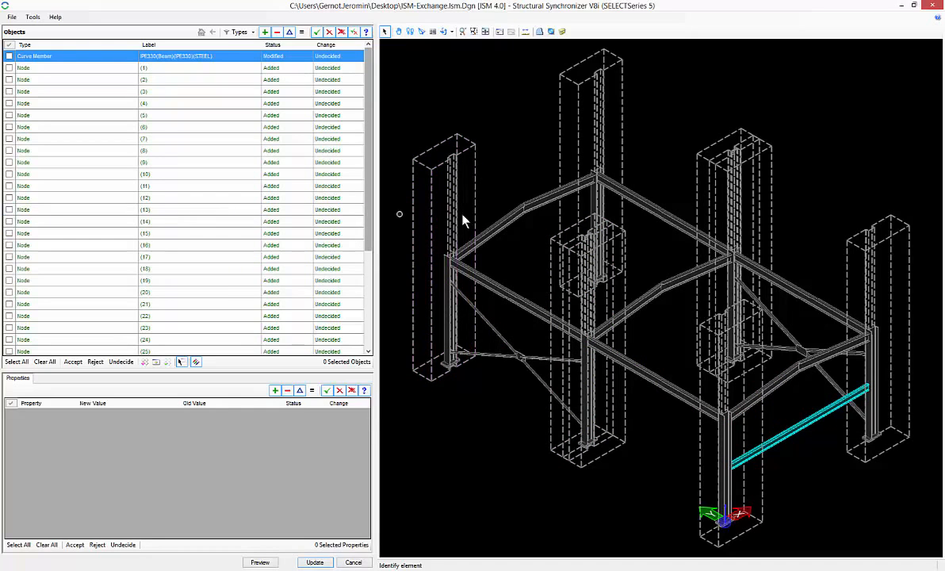
click(17, 362)
click(75, 362)
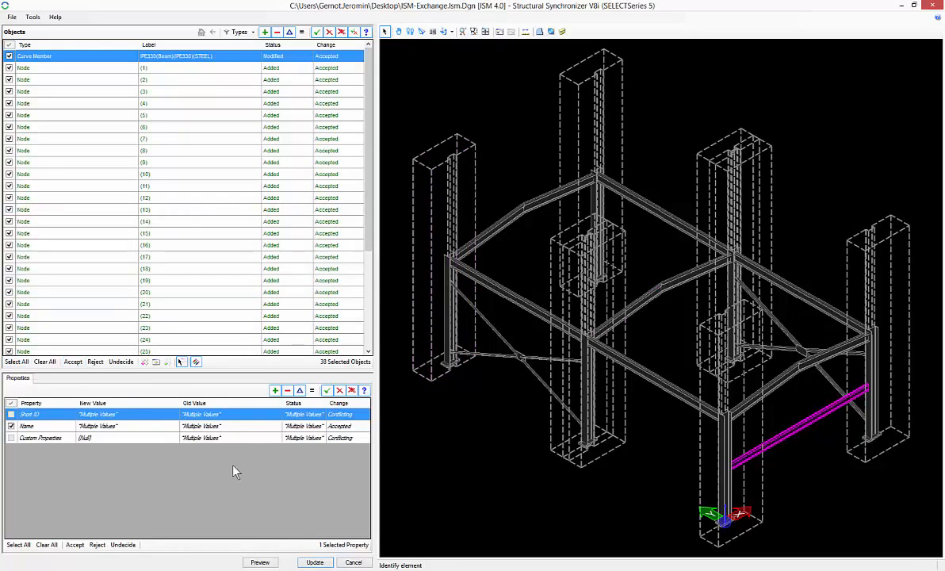
click(260, 563)
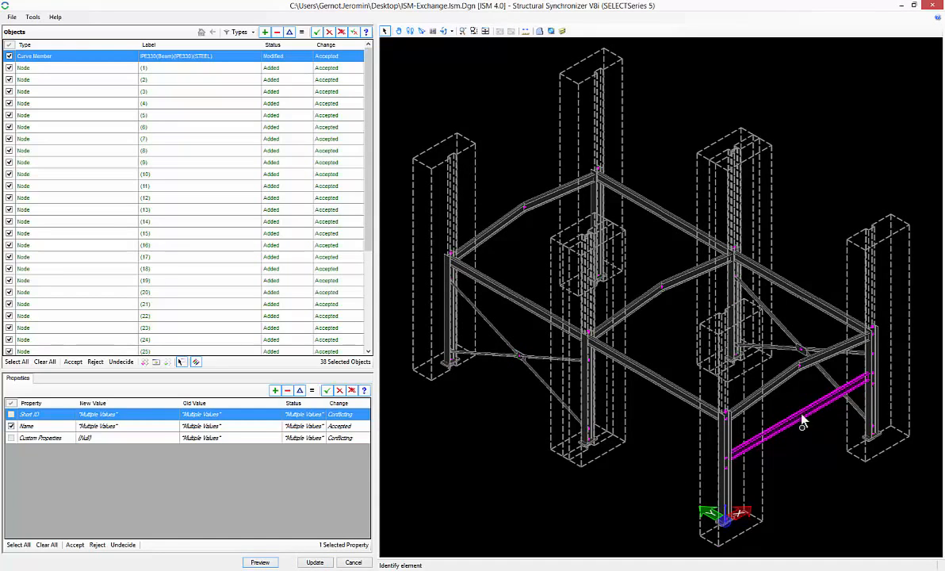
- Commit the repository update as a major change with the message "Modified with STAAD.Pro" and close the ISM module
click(314, 562)
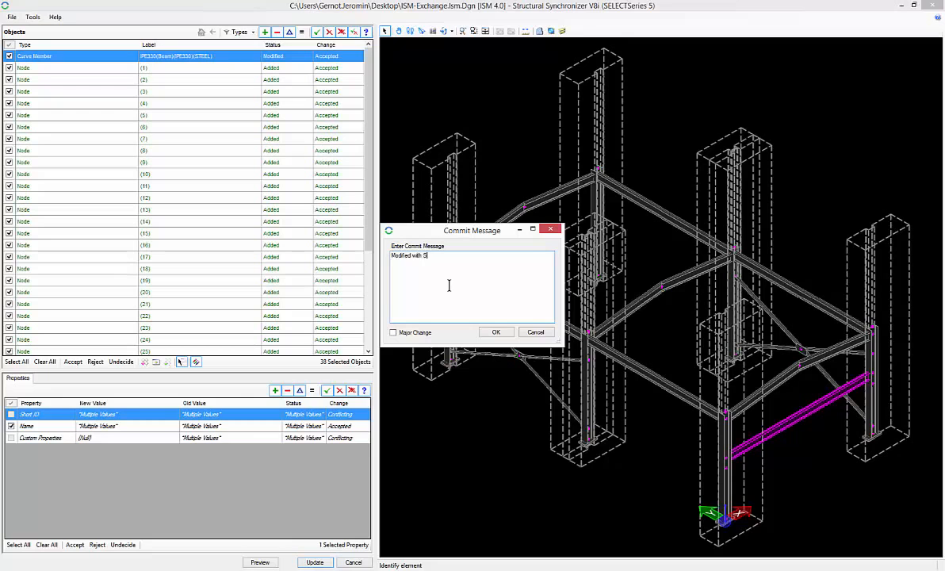
text(Modified with STAAD Pro)
click(393, 333)
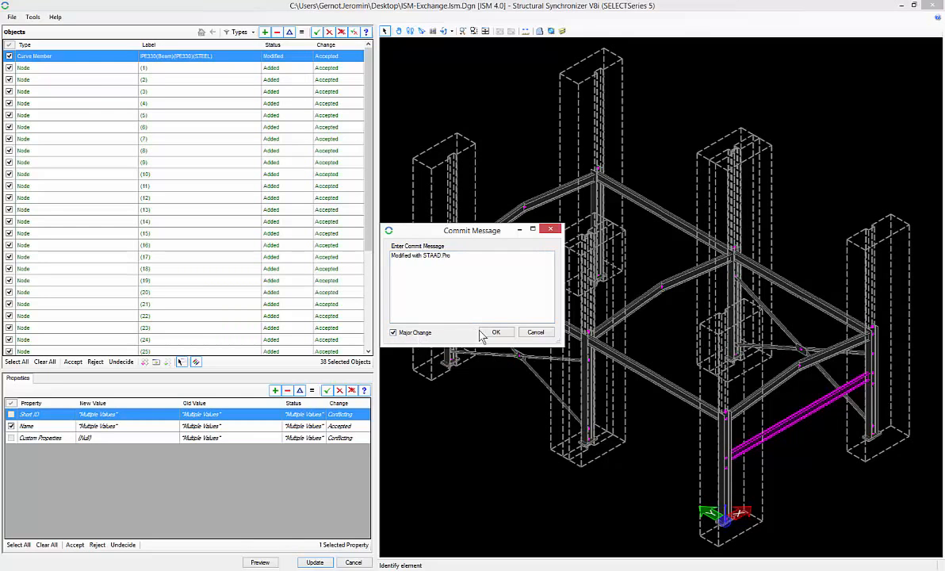
click(491, 332)
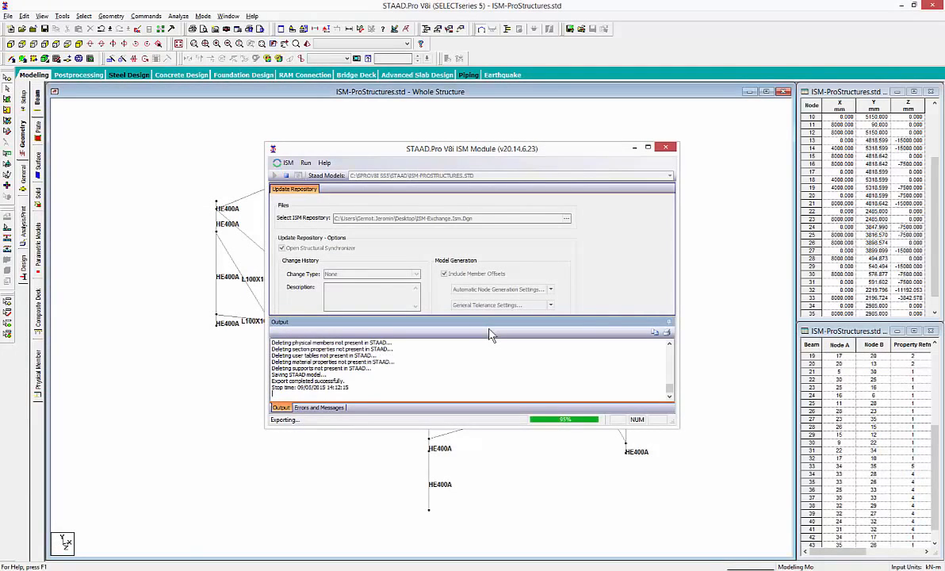
click(471, 302)
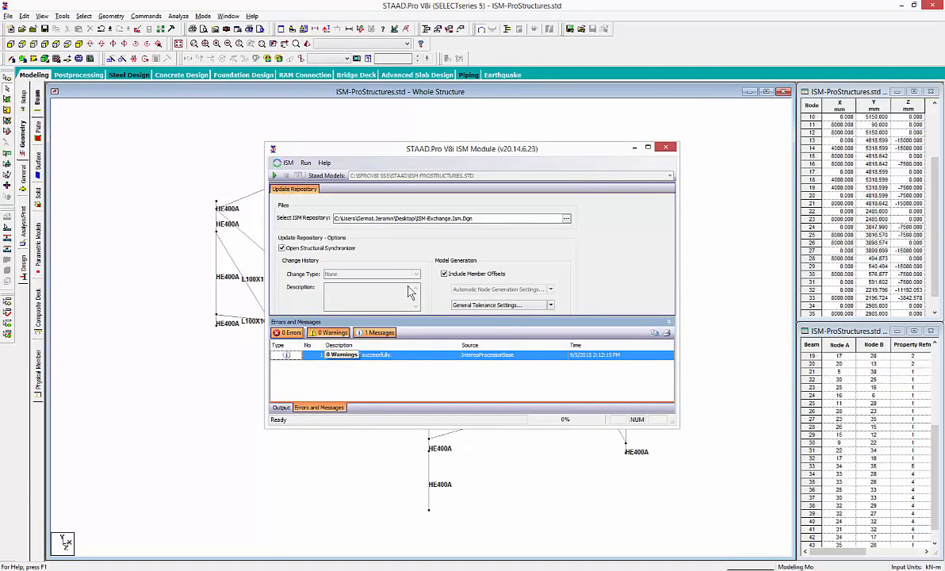
click(667, 148)
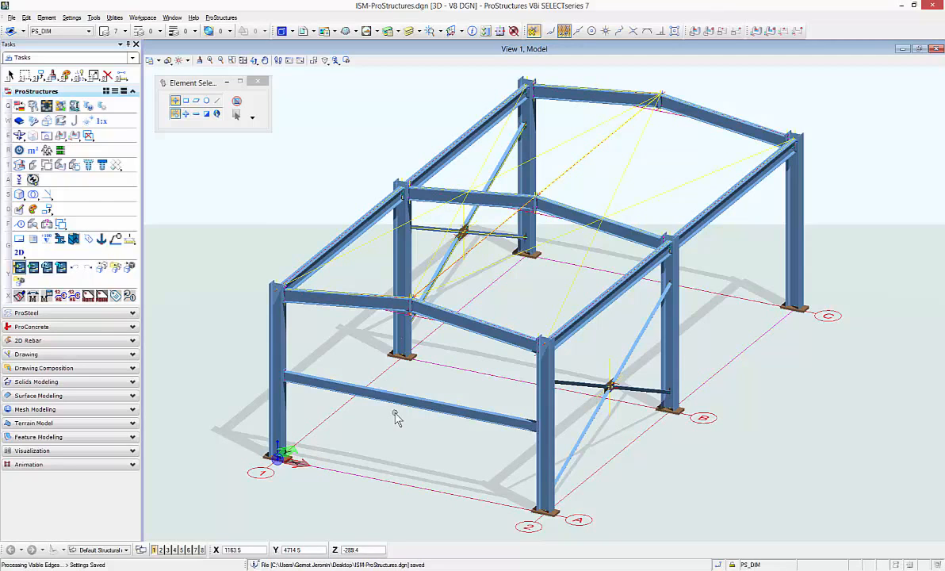
- In ProStructures, start the update from the ISM-Exchange repository, accepting the default import options, material selection and section mapping
click(62, 271)
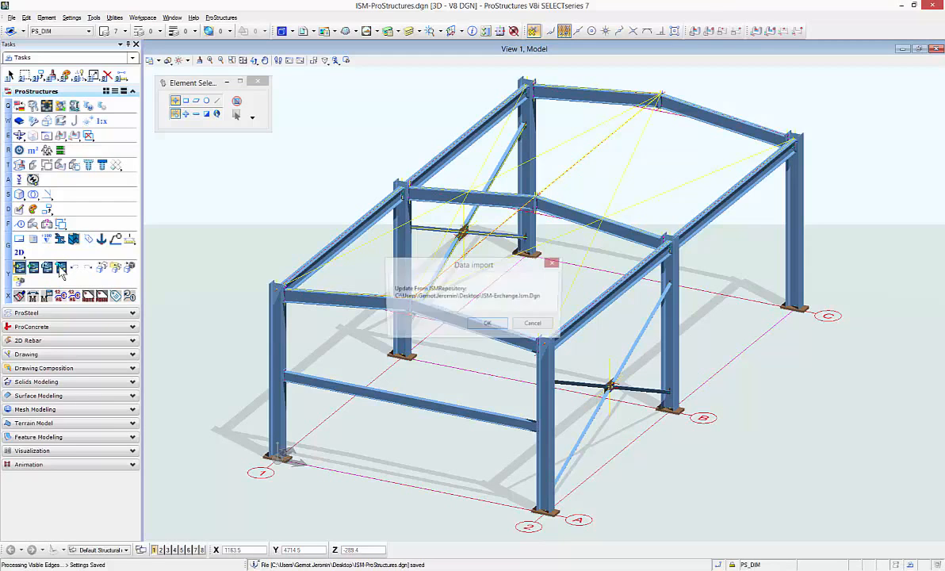
click(489, 326)
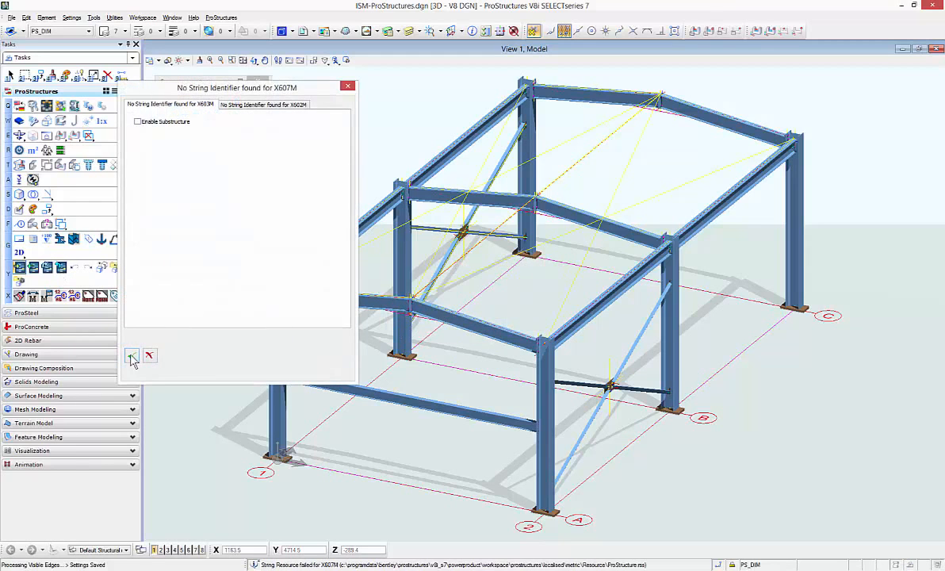
click(133, 343)
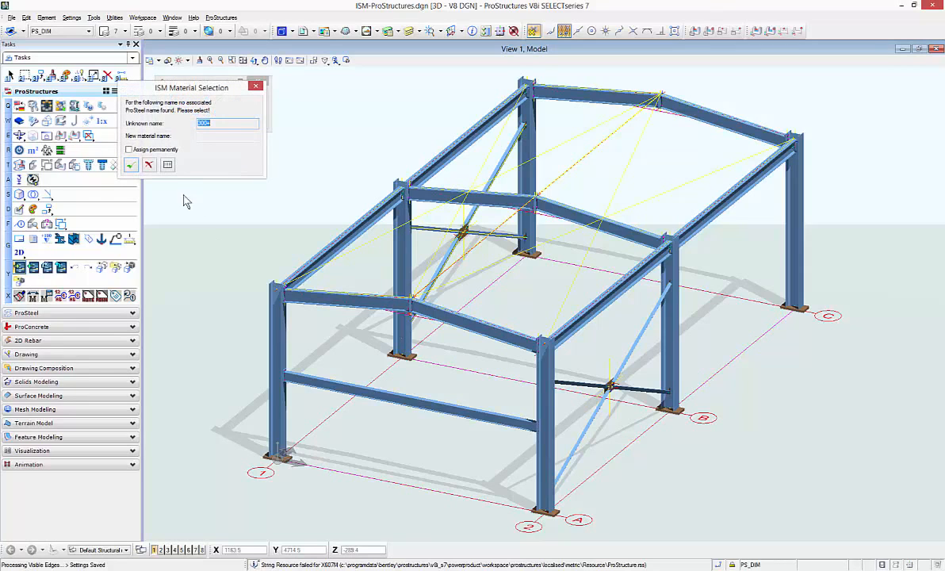
click(131, 164)
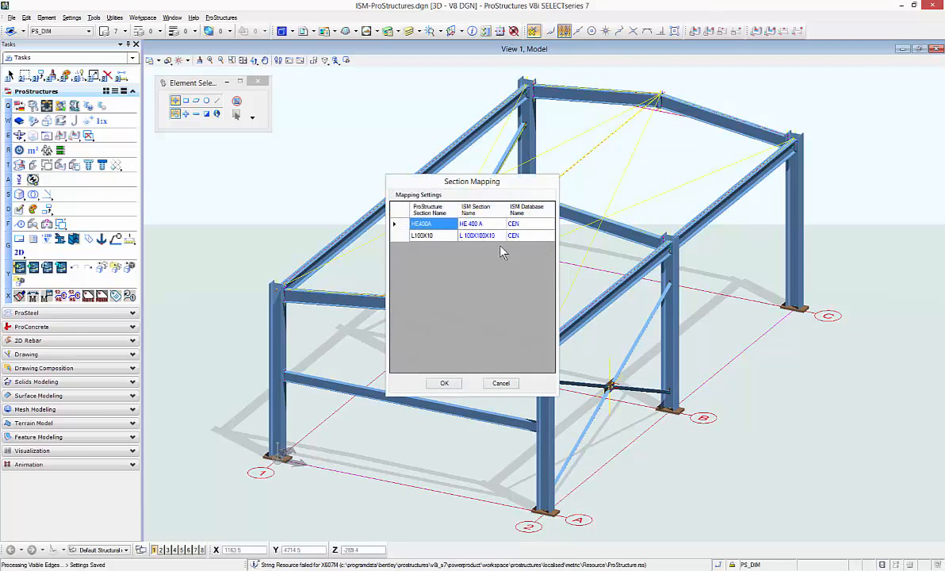
click(445, 382)
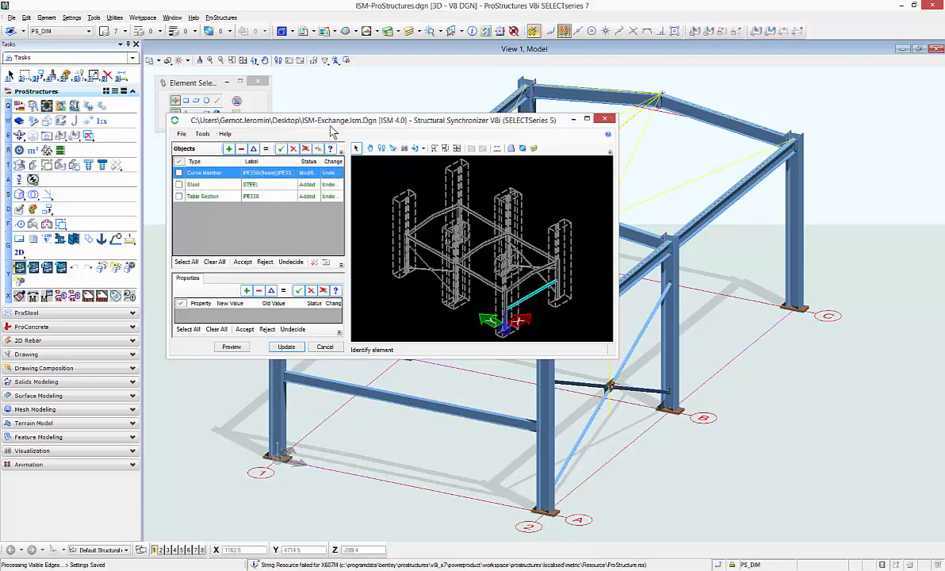
- Accept the changed curve member, STEEL material and IPE330 section, and update the ProStructures model with them
double_click(307, 119)
click(485, 31)
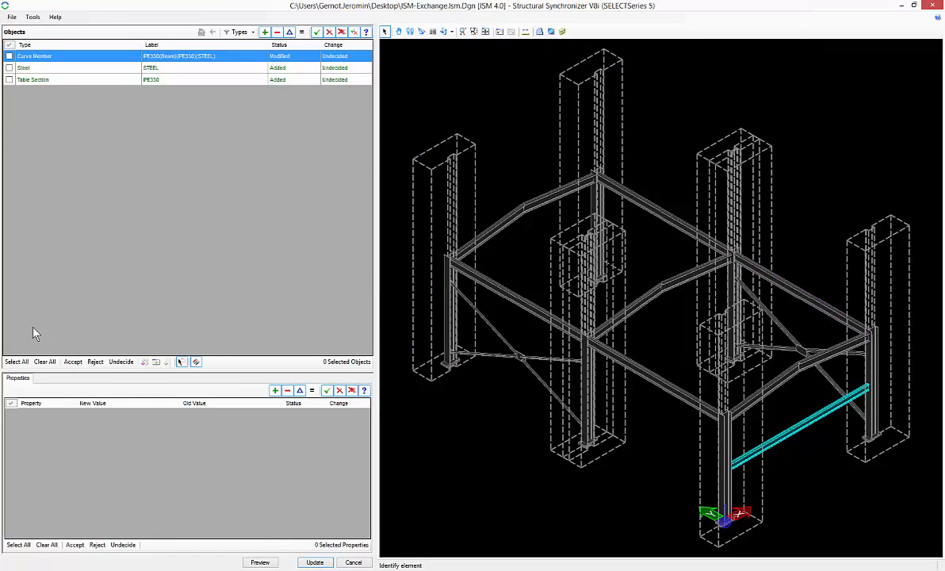
click(17, 362)
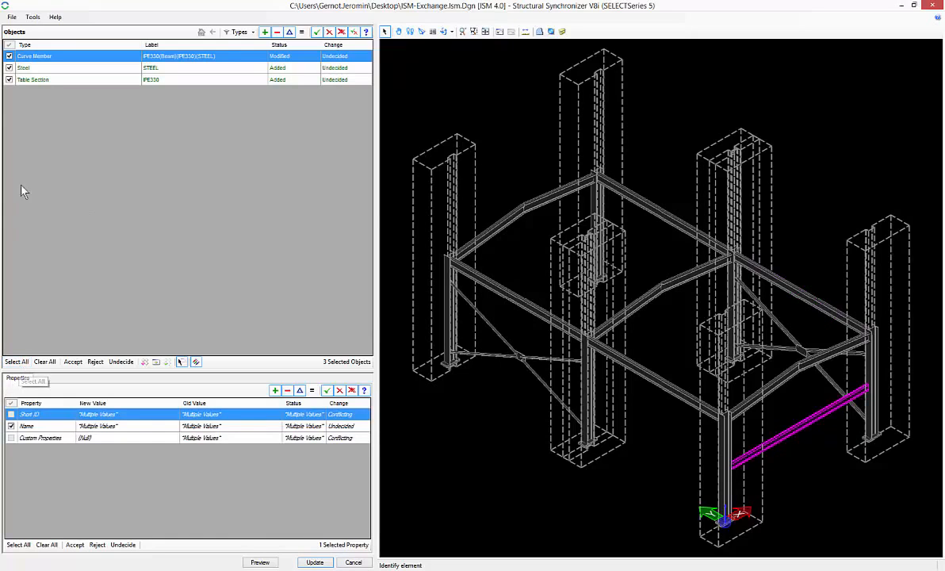
click(76, 363)
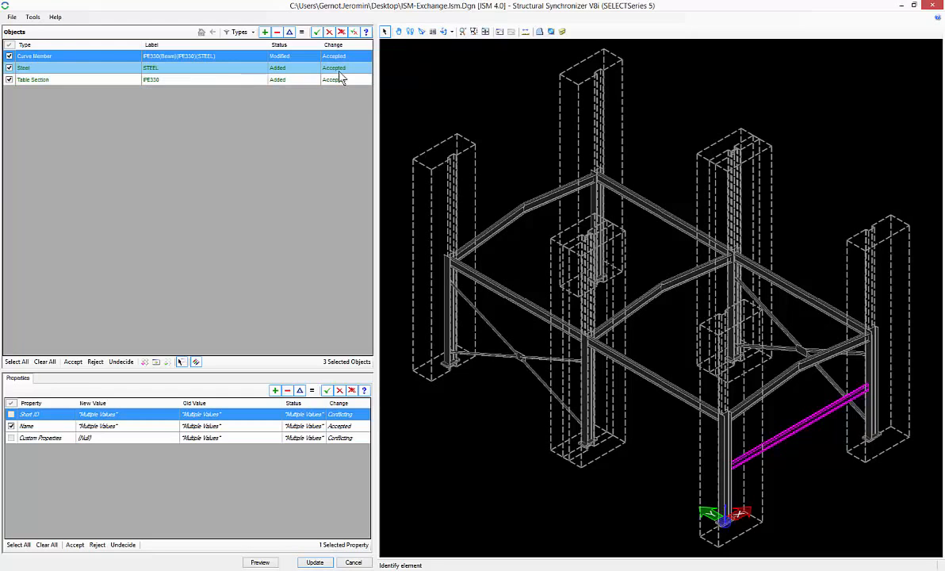
click(315, 562)
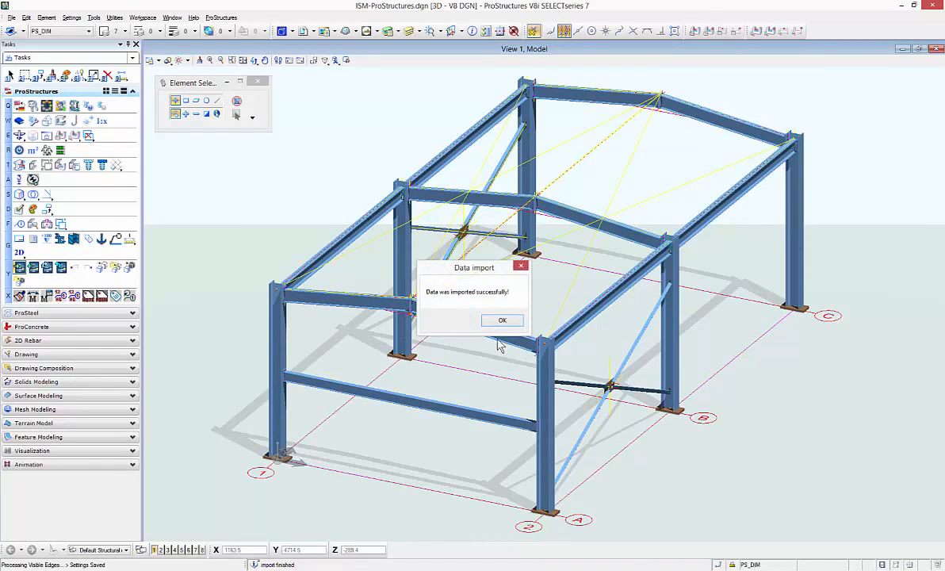
click(506, 320)
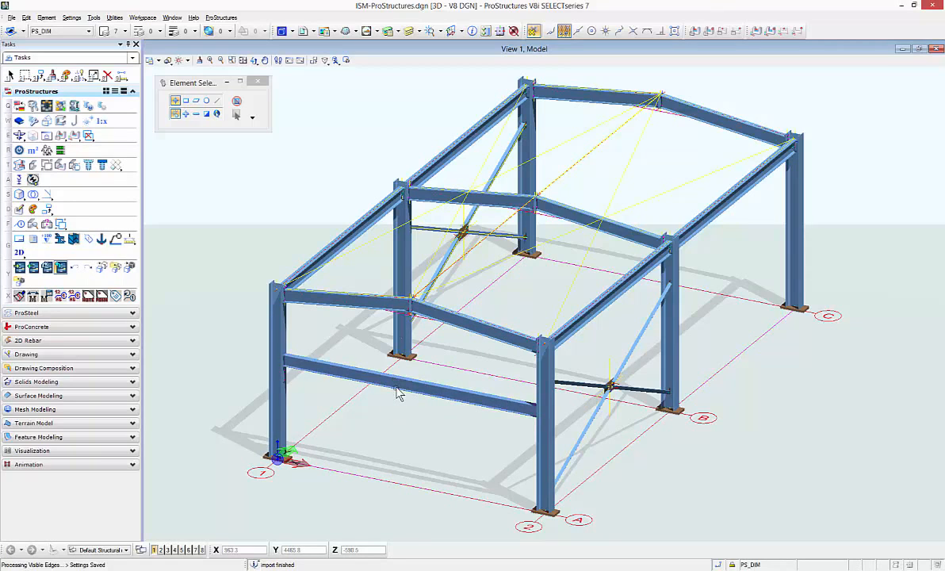
- Examine the end plate on the column at the moved cross beam's grid 1 end, including its shape properties
mouse_move(399, 393)
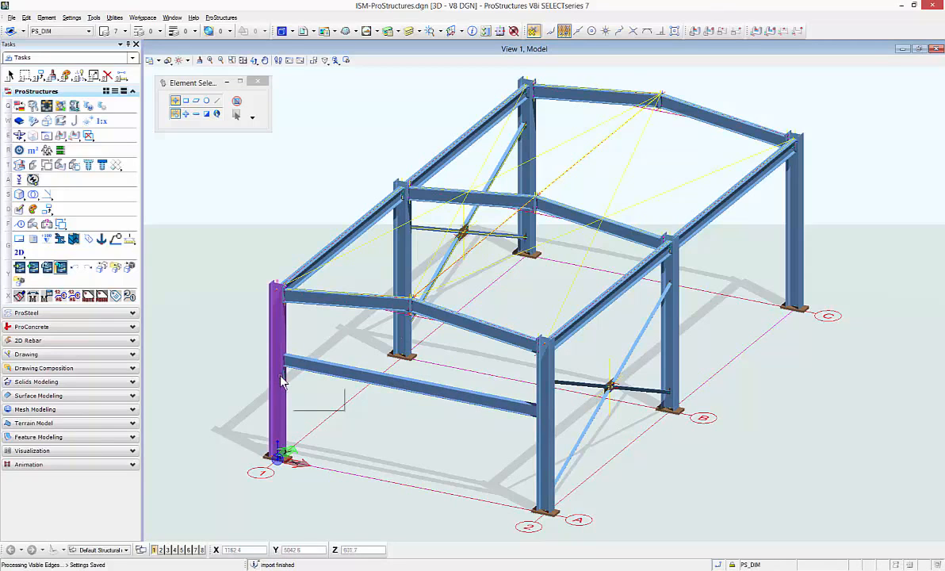
scroll(281, 382, up, 2)
scroll(281, 382, up, 2)
scroll(333, 380, up, 2)
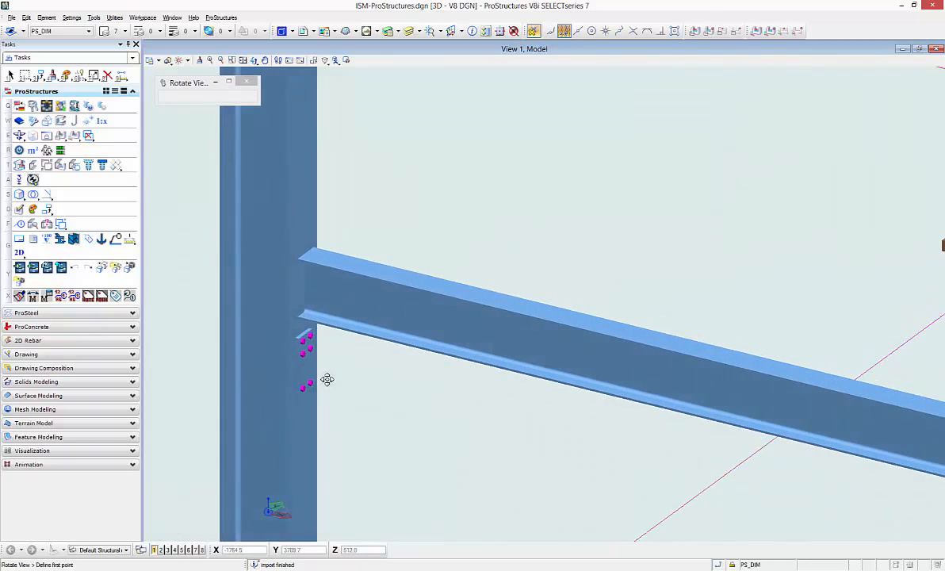
click(309, 370)
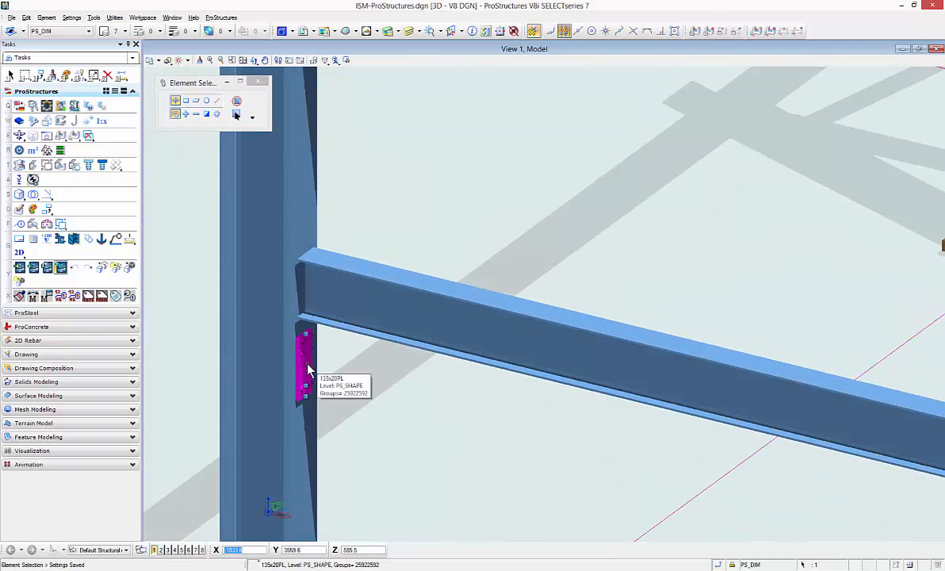
double_click(310, 370)
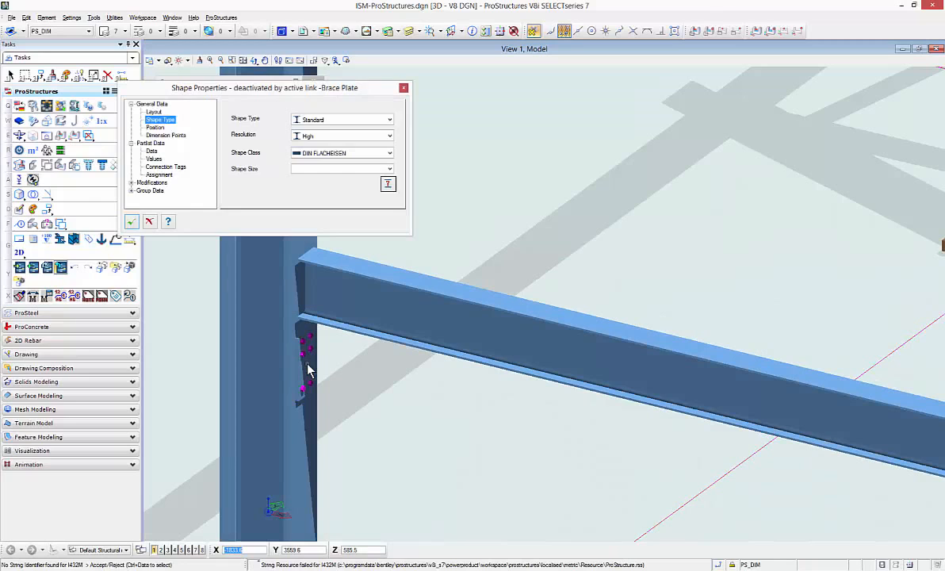
click(149, 222)
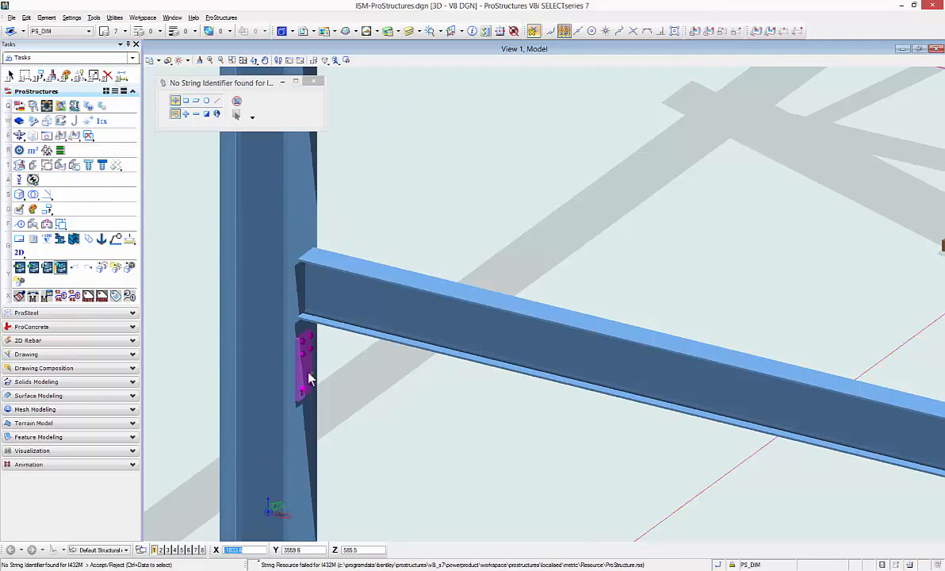
- Change the end plate connection at the cross beam's grid 1 end, toggling the doubler plate to rebuild the plate at the moved beam
right_click(434, 431)
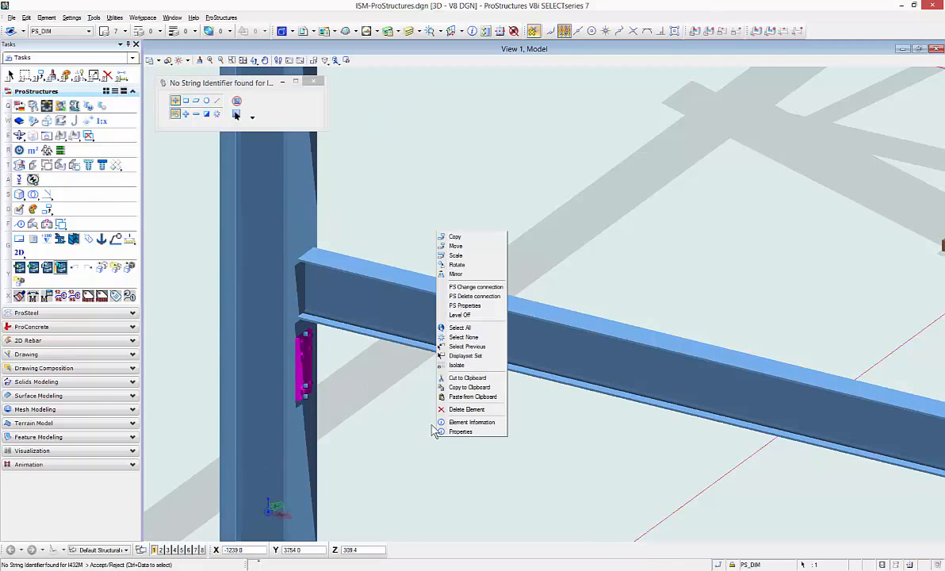
click(478, 288)
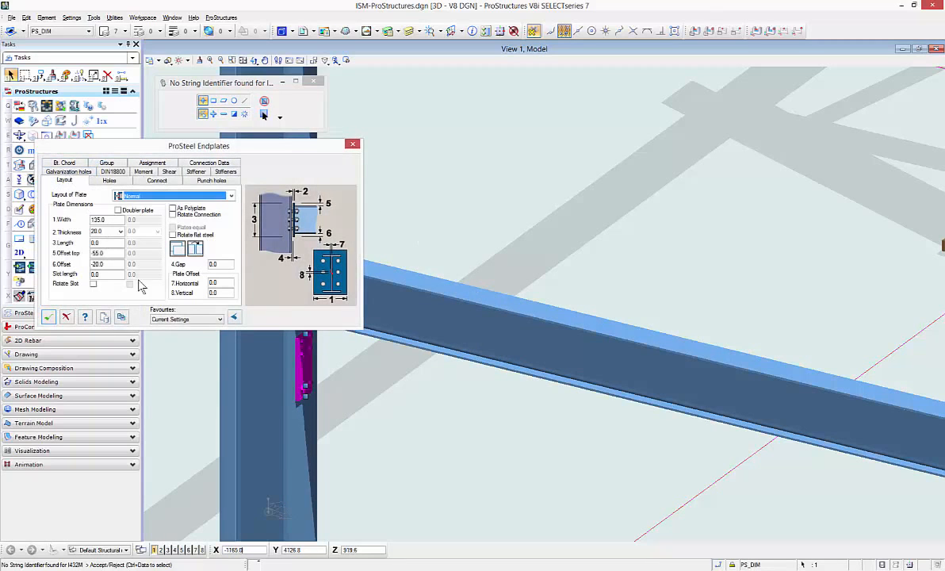
click(119, 209)
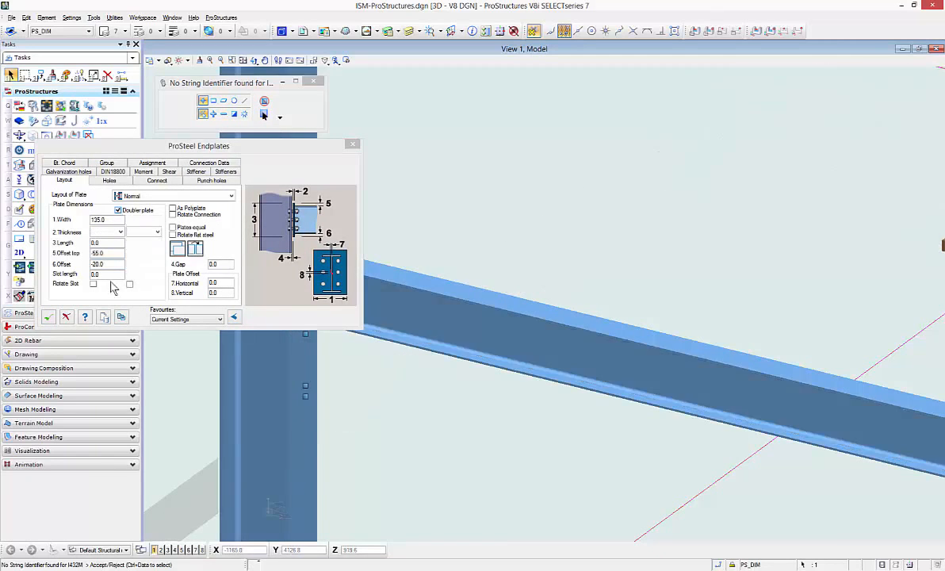
click(48, 316)
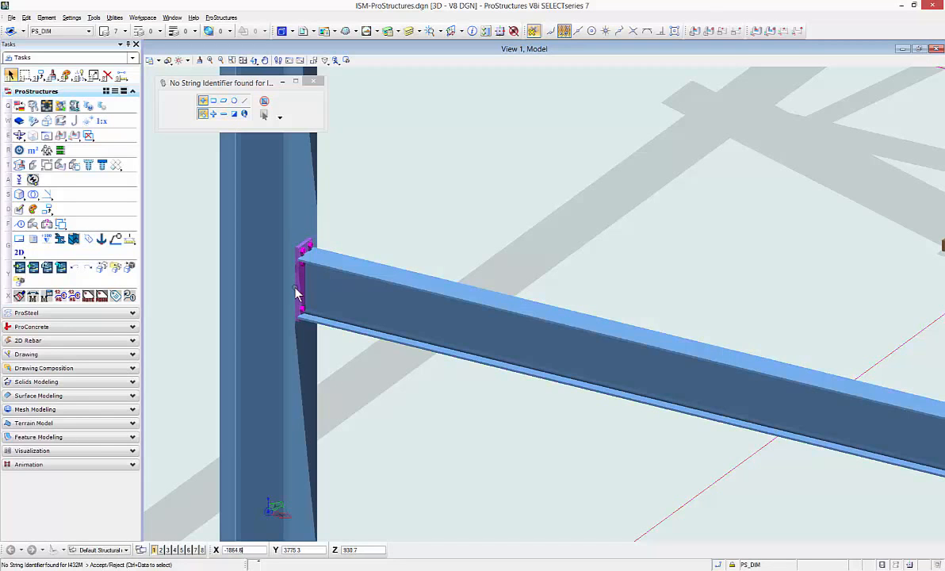
- Rebuild the end plate connection at the cross beam's grid 2 end by switching its doubler plate on and back off
scroll(297, 291, down, 1)
shift+middle_drag(323, 299, 600, 317)
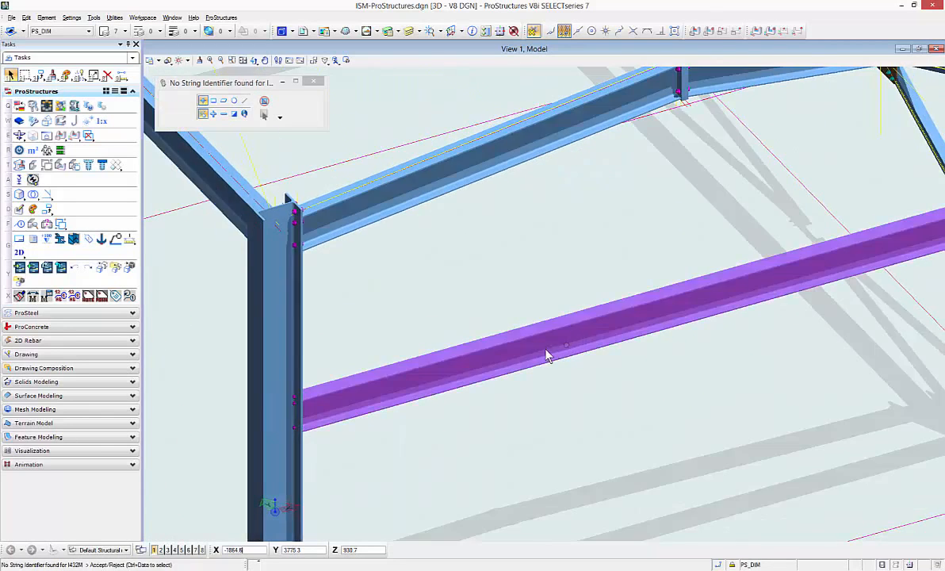
scroll(546, 354, down, 2)
scroll(864, 270, up, 4)
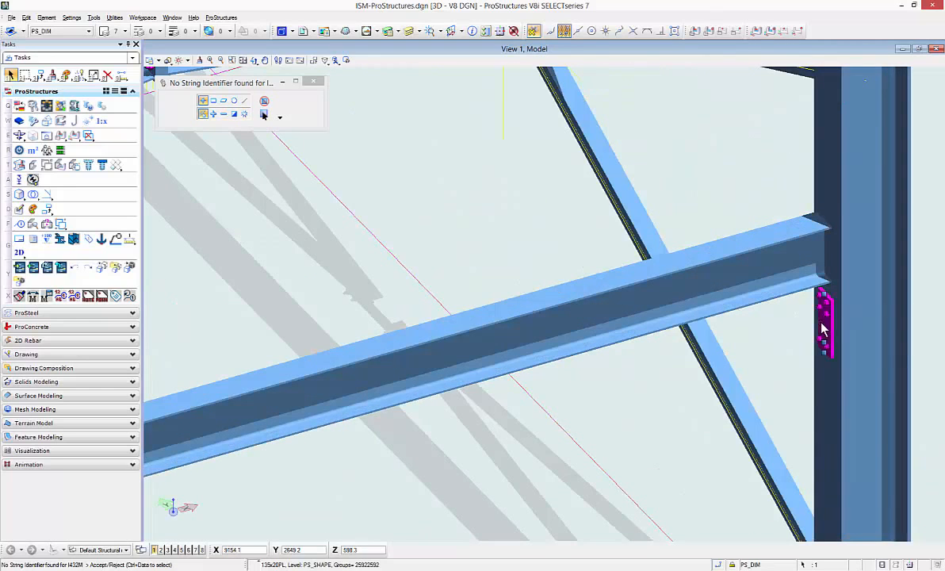
right_click(794, 330)
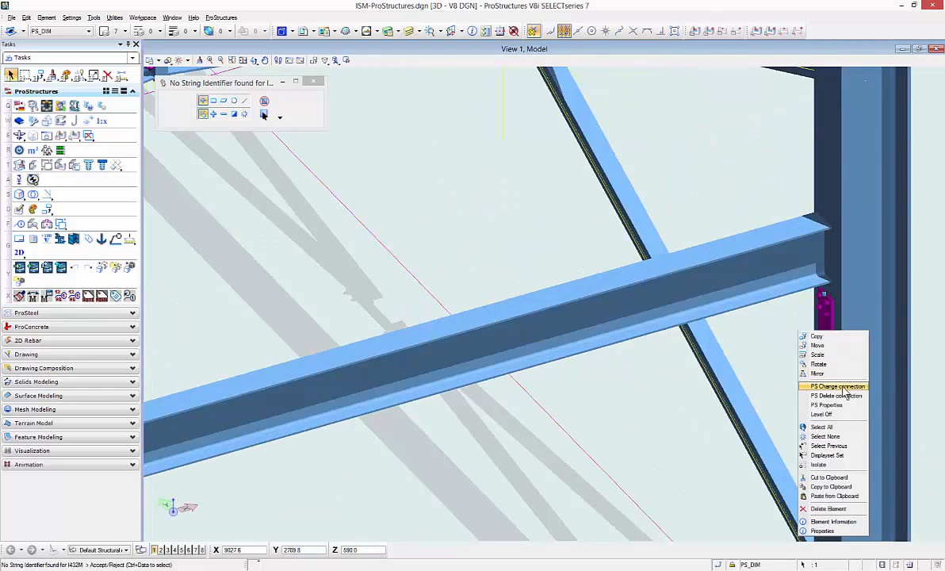
click(824, 386)
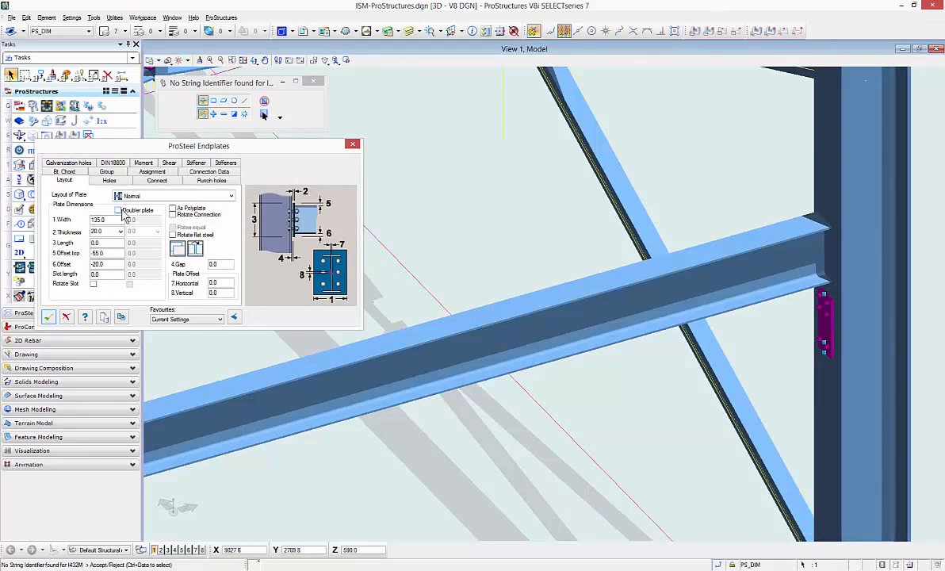
click(122, 211)
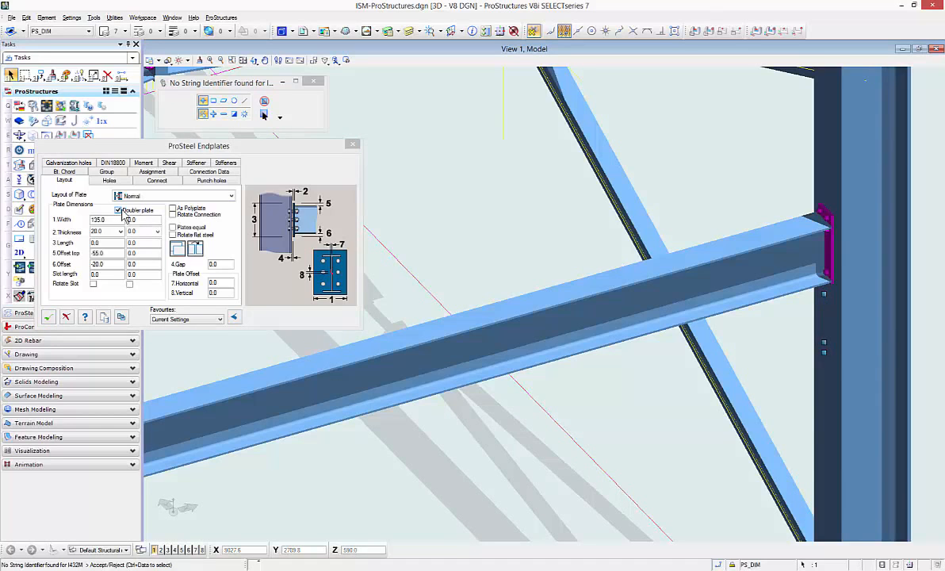
click(121, 211)
click(64, 317)
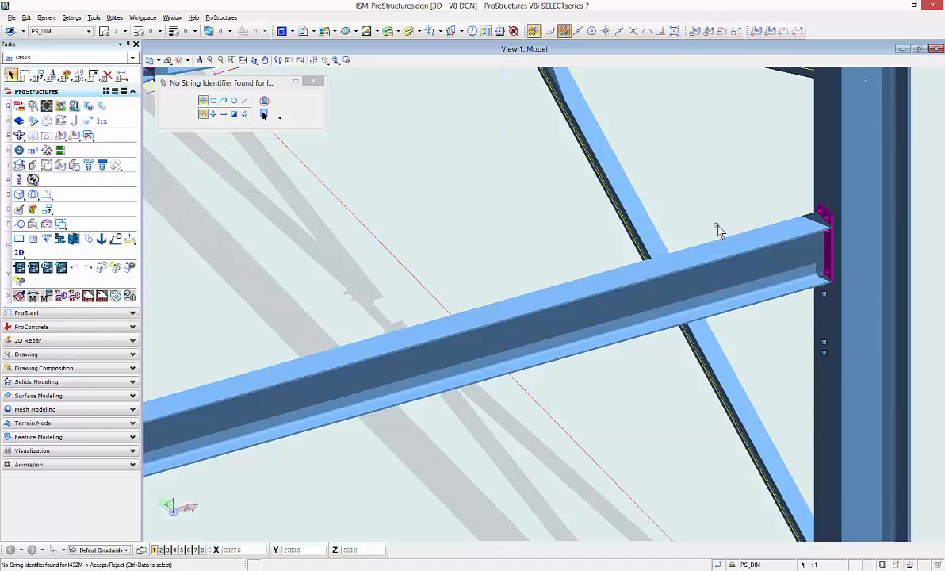
- Enable ProStructures snaps in the ProStructures options
scroll(840, 208, down, 5)
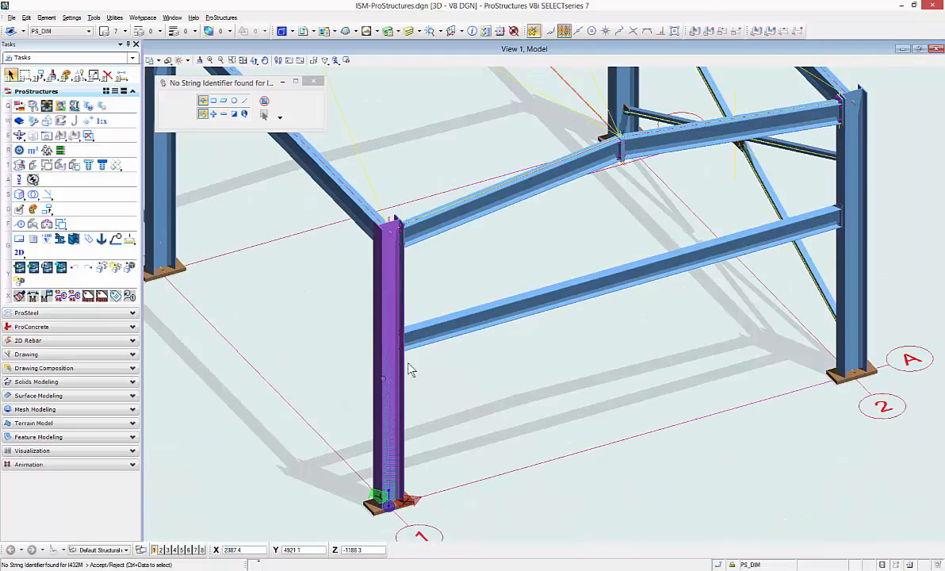
scroll(543, 377, down, 3)
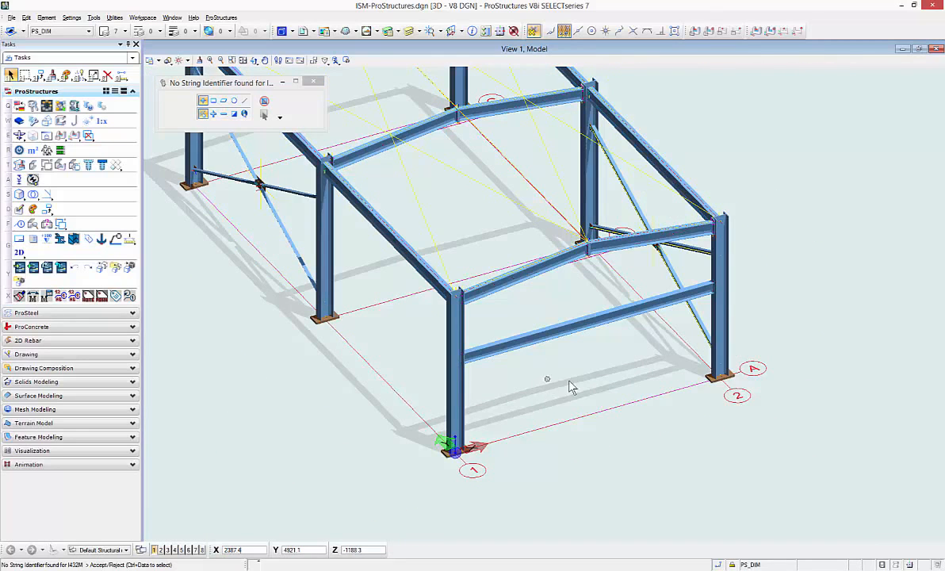
shift+middle_drag(535, 398, 230, 376)
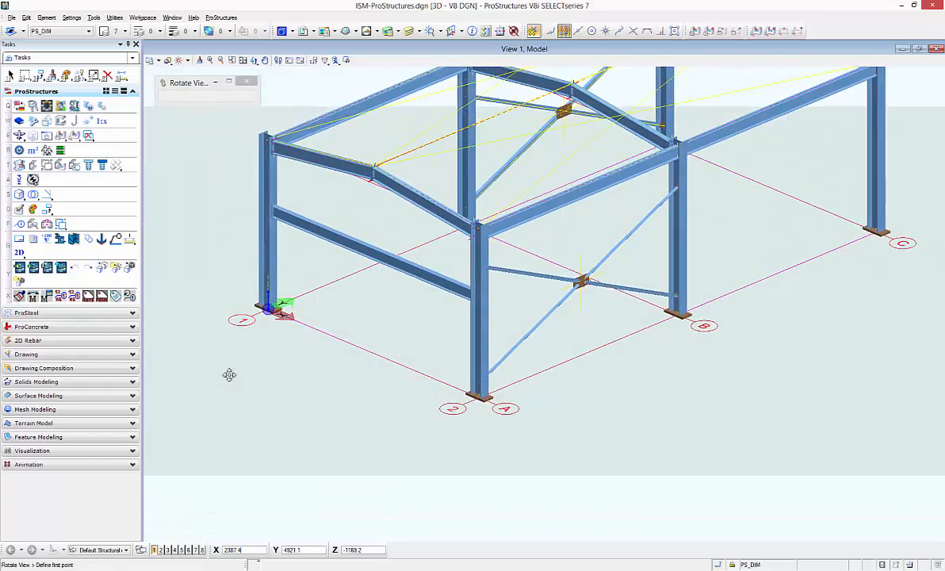
middle_drag(580, 290, 533, 381)
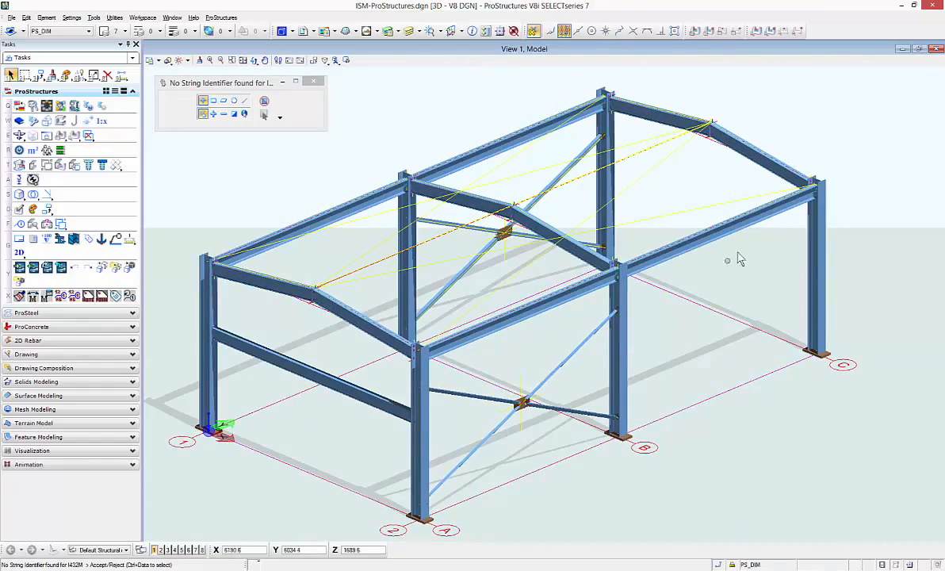
scroll(753, 244, up, 3)
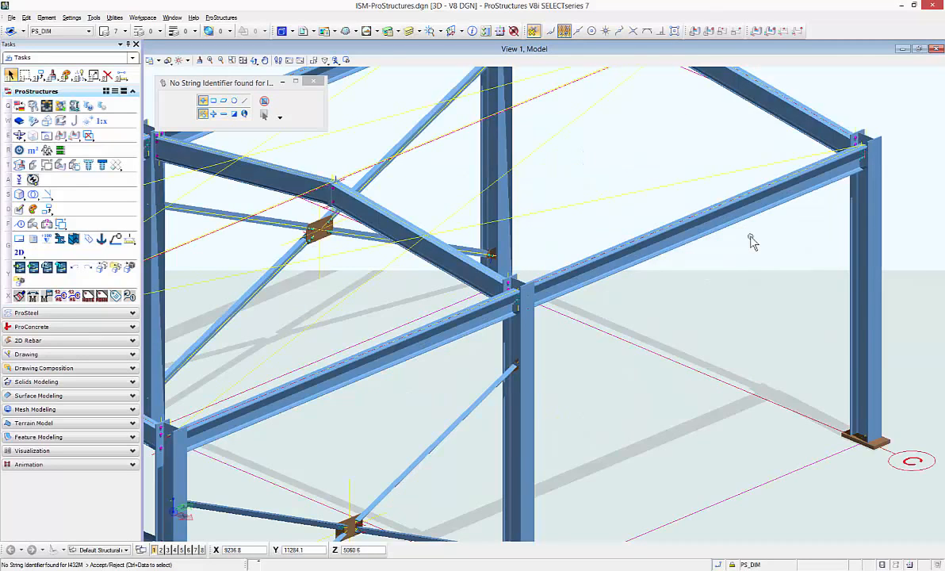
scroll(751, 239, down, 5)
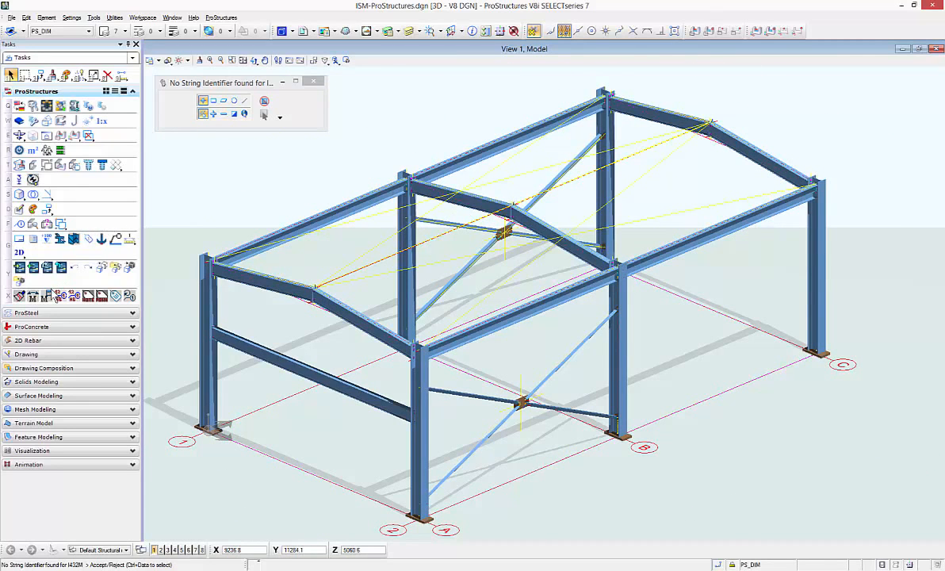
right_click(210, 158)
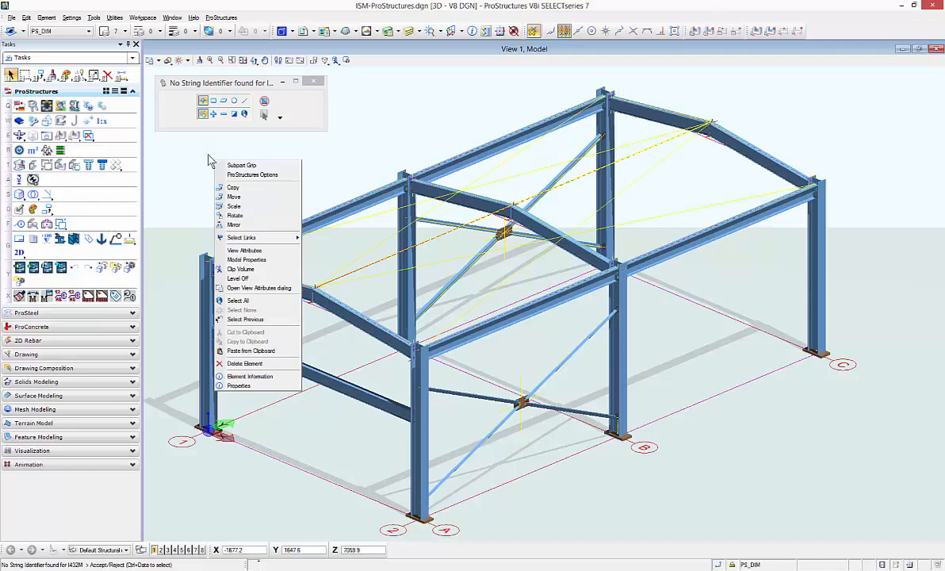
click(255, 175)
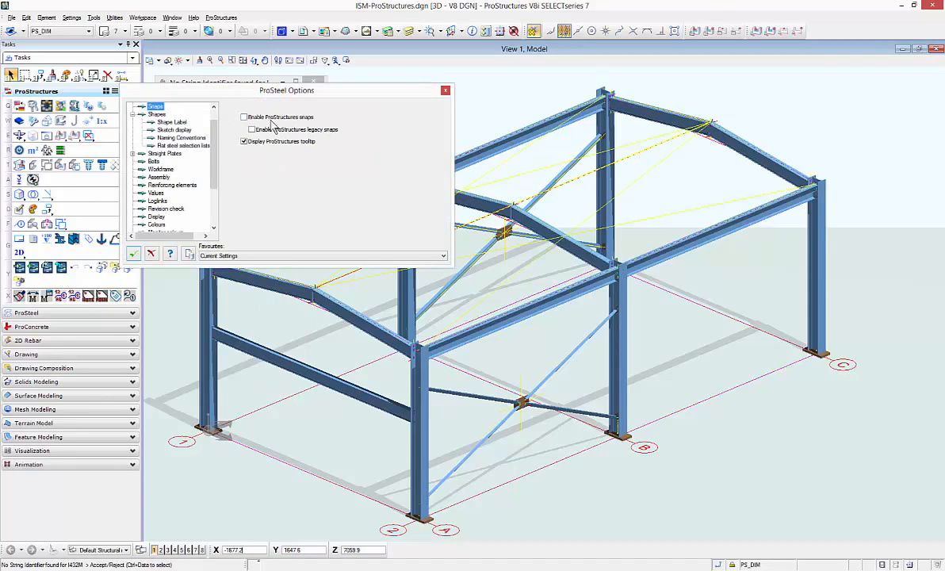
click(273, 118)
click(132, 254)
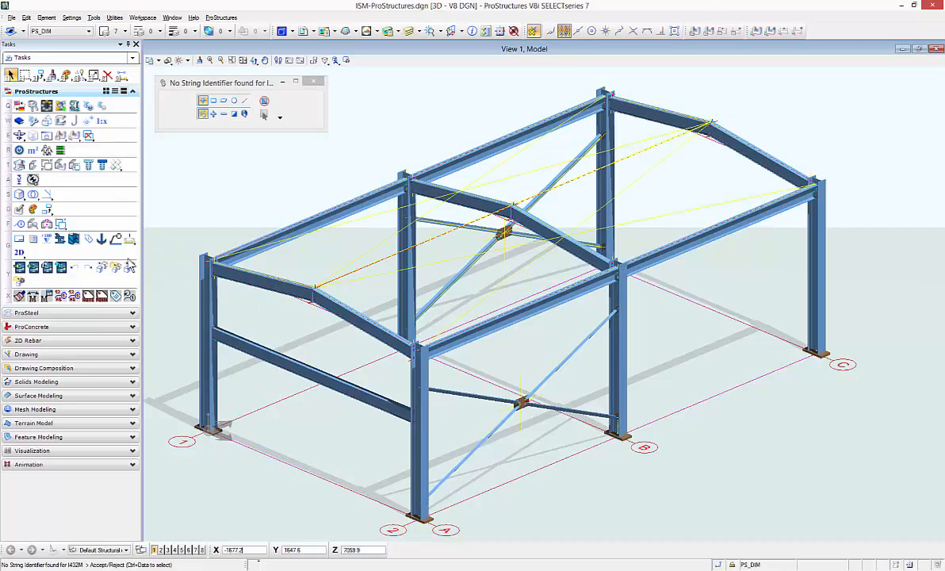
- Insert an IPE270 straight beam in S235 between the midpoints of the grid B and grid C columns on grid line 2
click(31, 313)
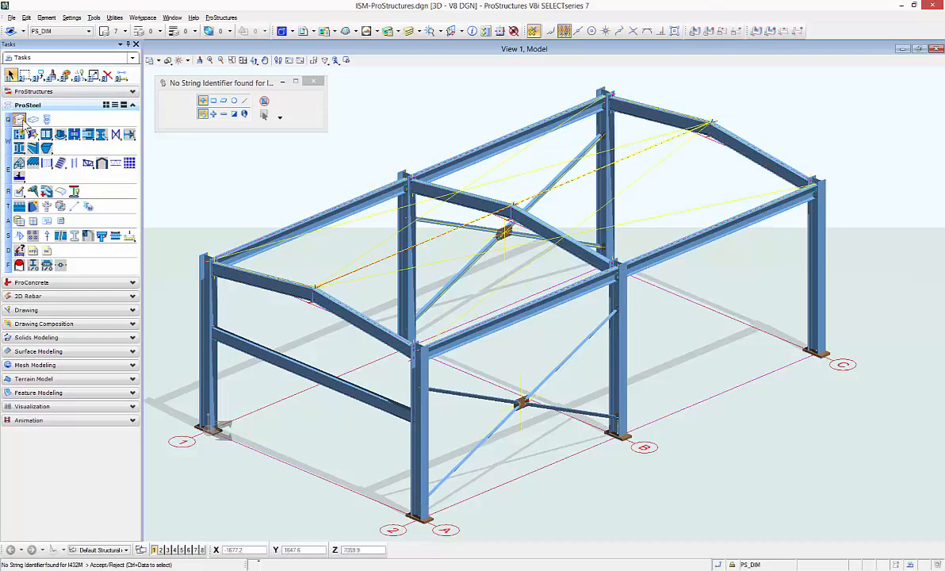
click(21, 120)
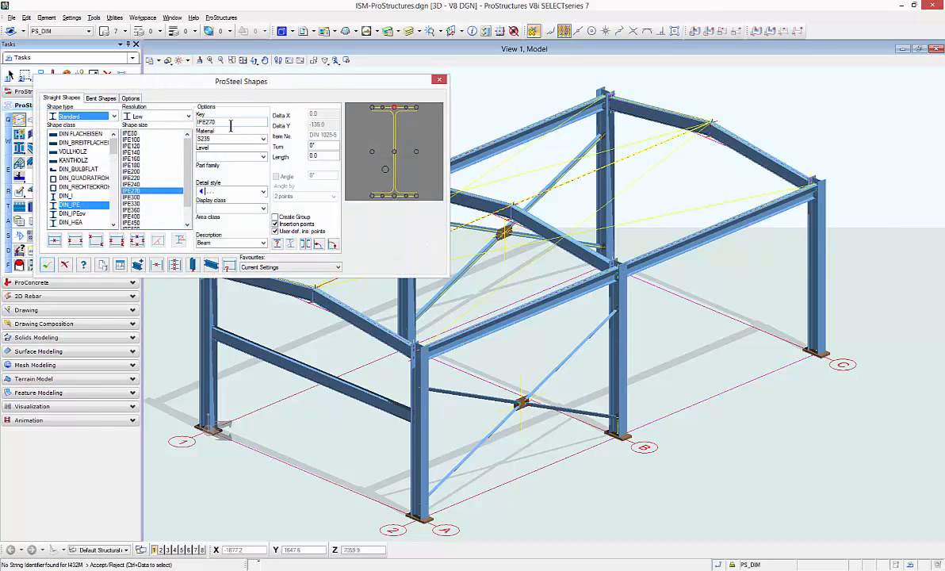
click(75, 240)
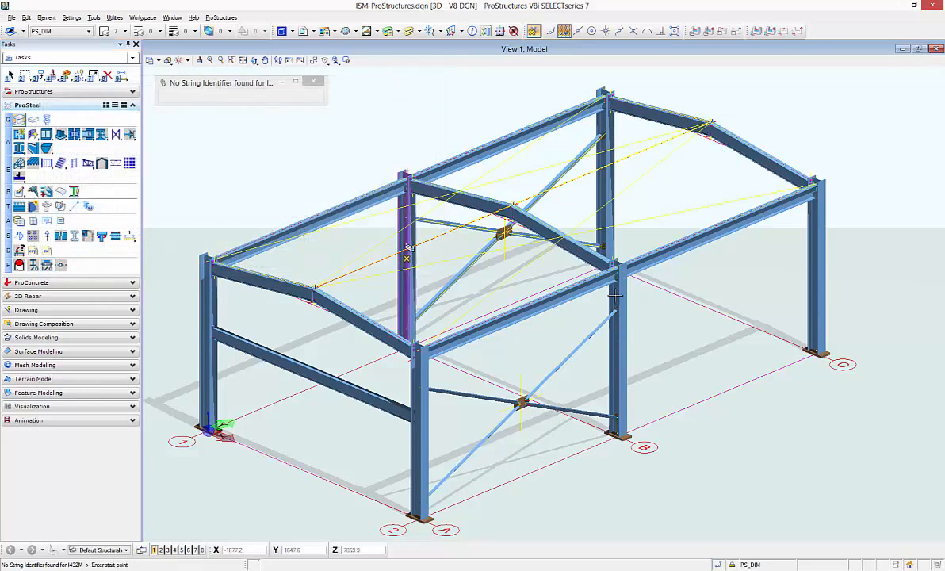
click(624, 347)
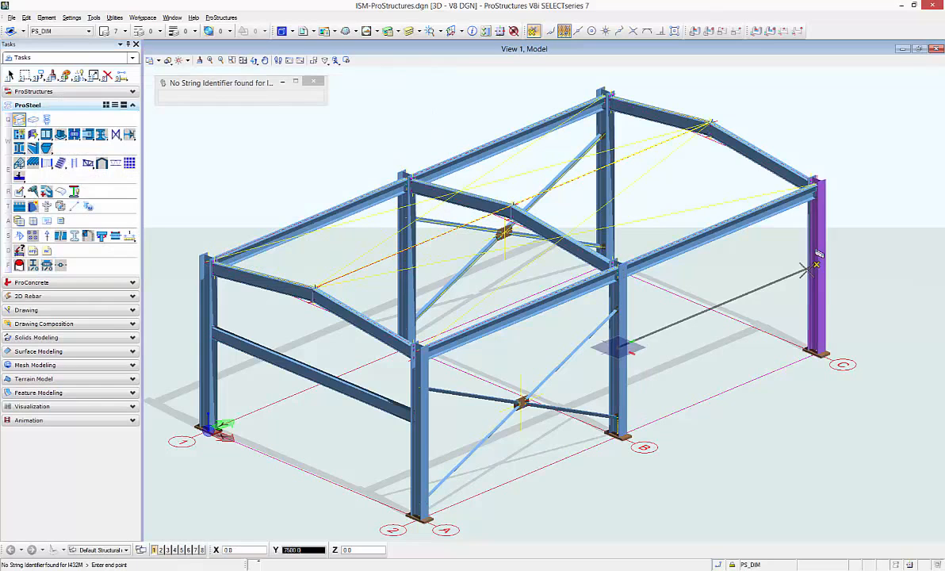
click(817, 265)
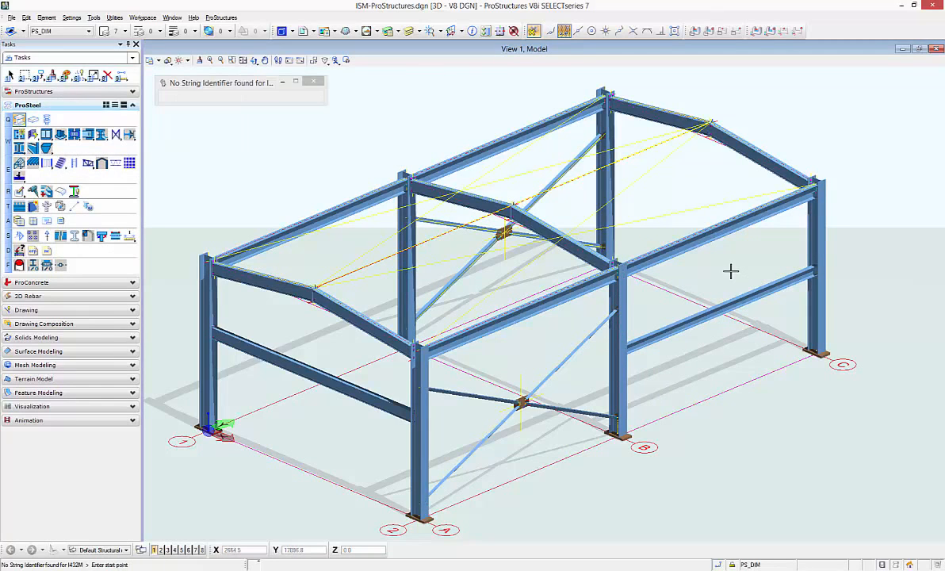
click(51, 266)
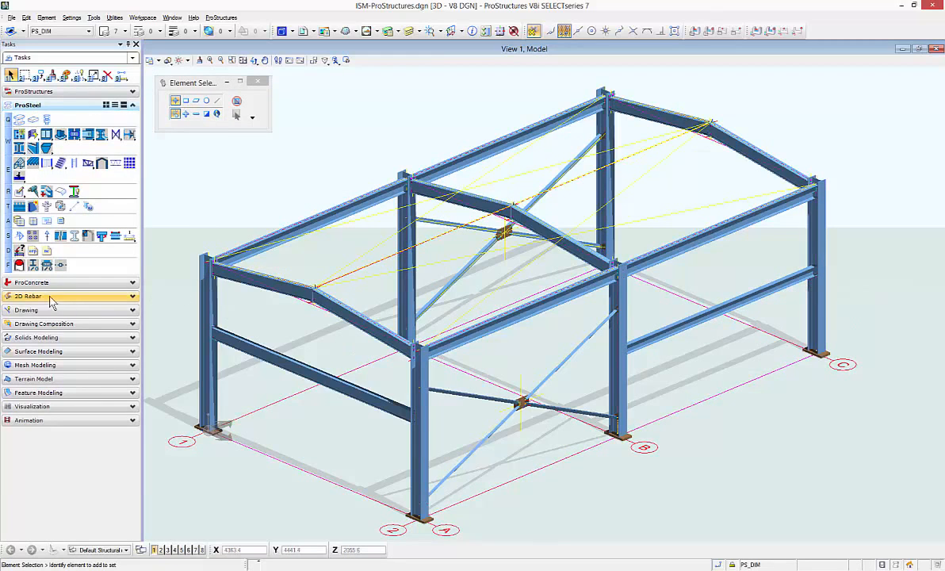
- Start updating the ISM-Exchange repository from view 1, accepting the default export options, material selection and section mapping
click(23, 92)
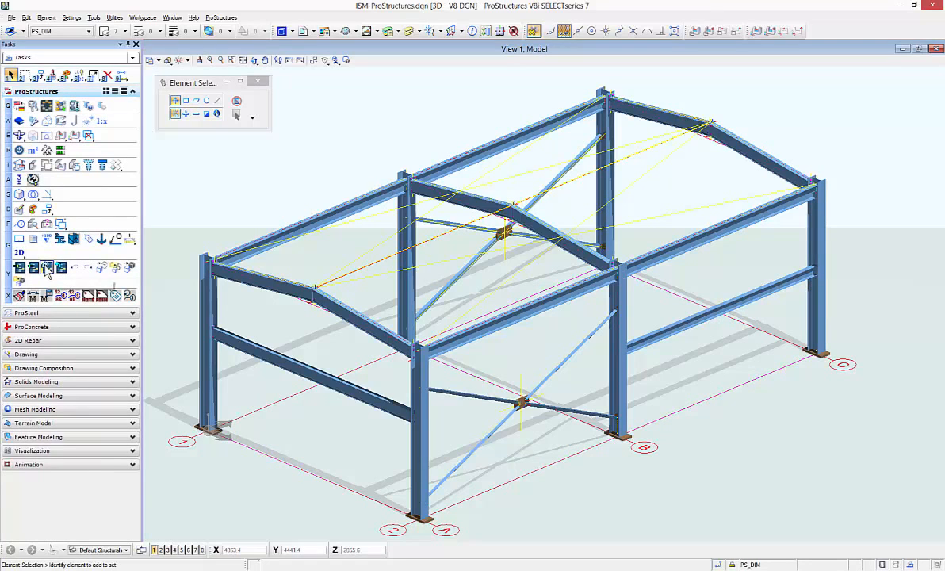
click(47, 267)
click(519, 320)
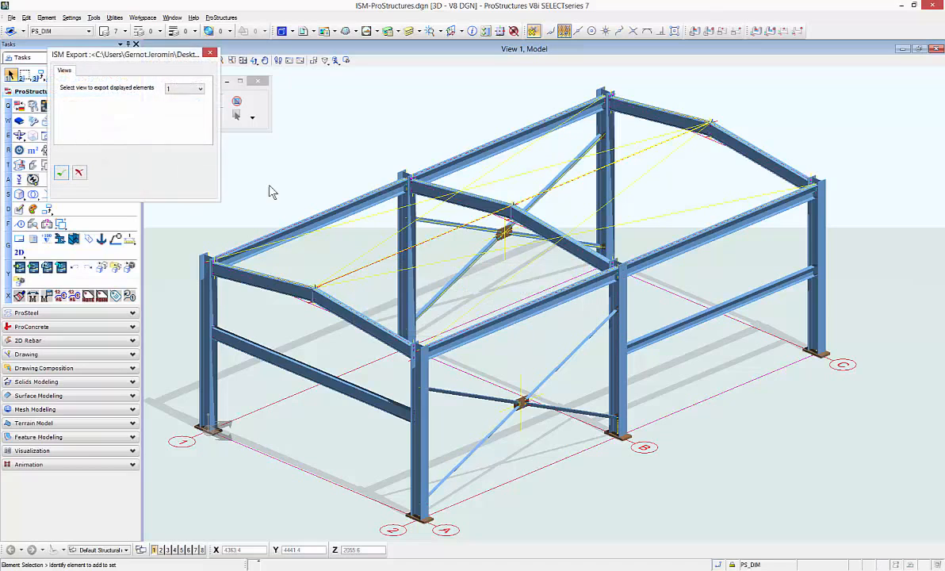
click(61, 175)
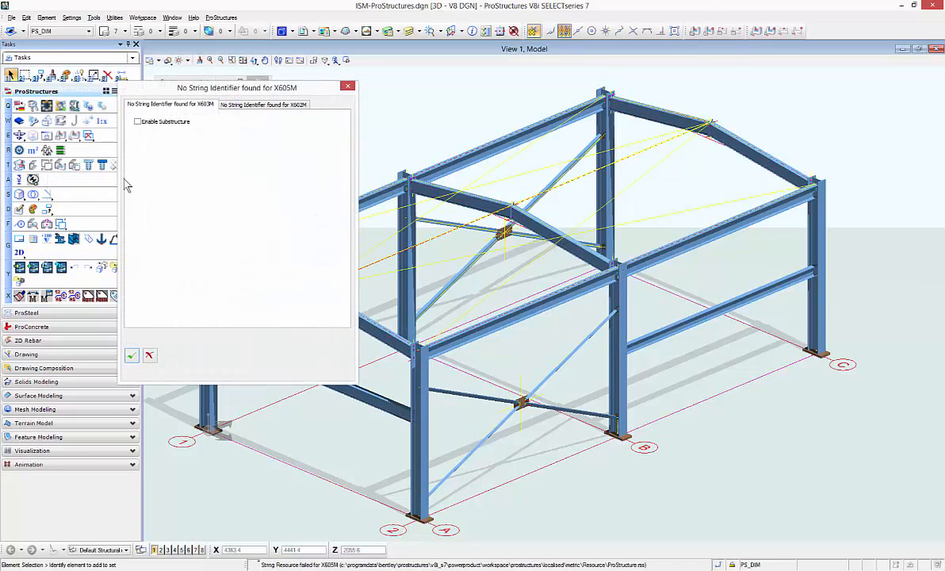
click(131, 357)
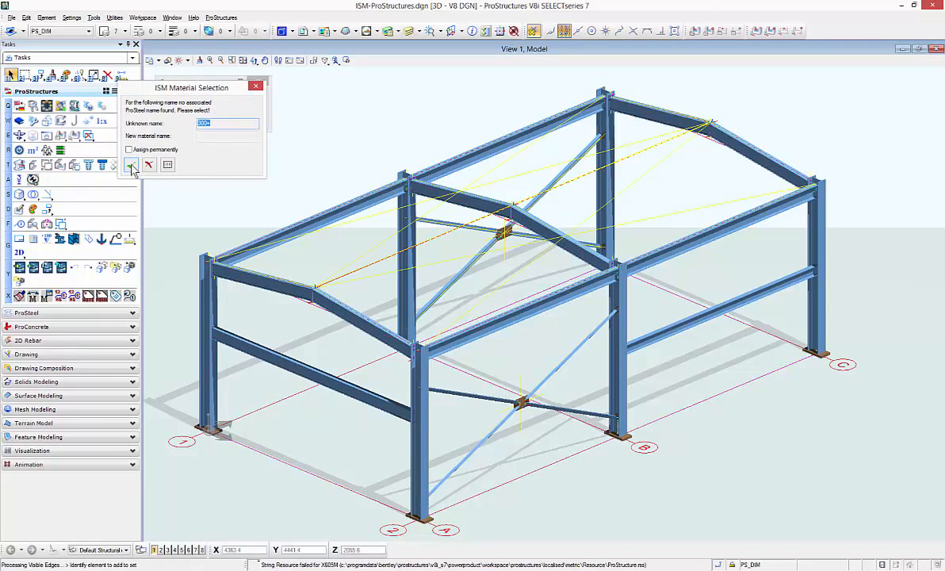
click(130, 163)
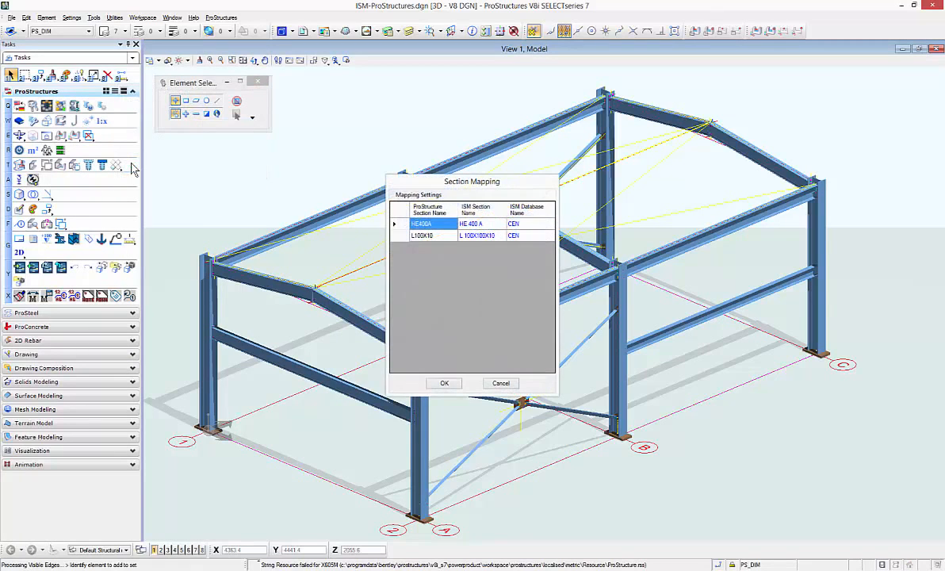
click(457, 383)
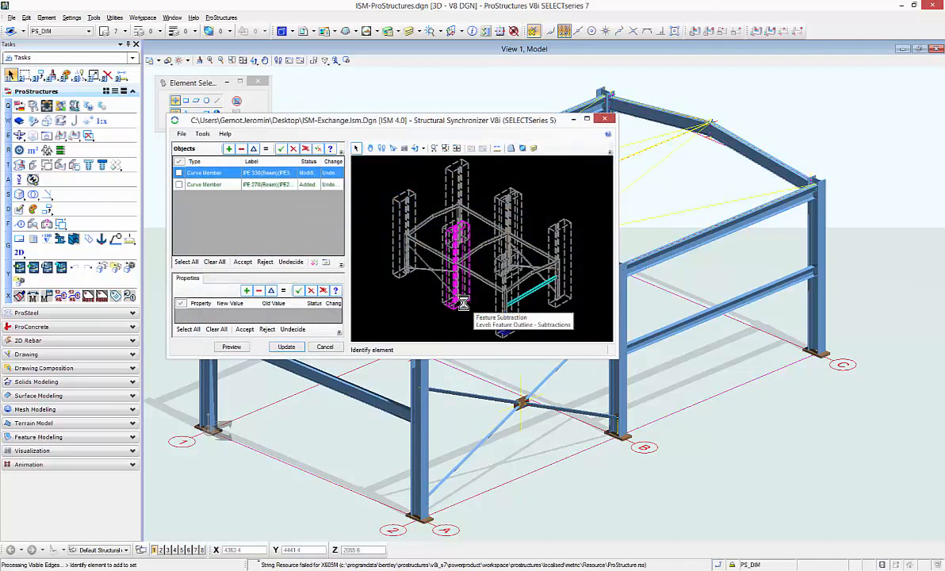
- Select the modified IPE 330 and added IPE 270 curve members in the enlarged synchronizer, fit the view, and accept both changes
click(183, 263)
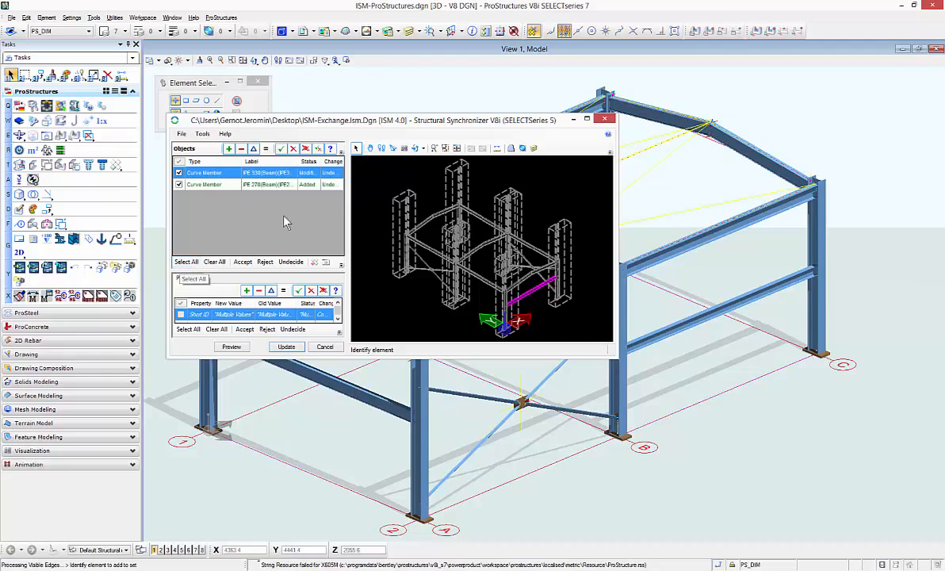
double_click(428, 123)
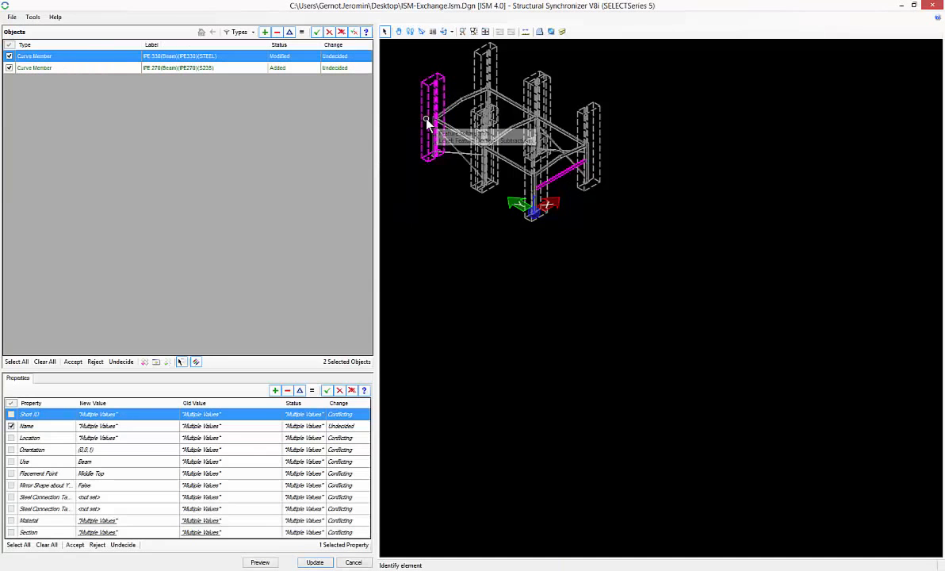
click(485, 32)
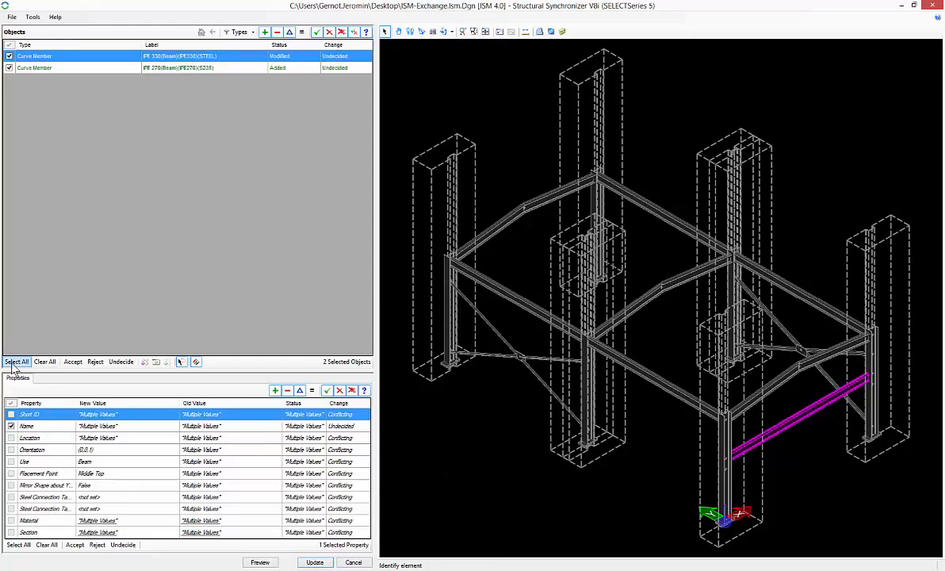
click(73, 361)
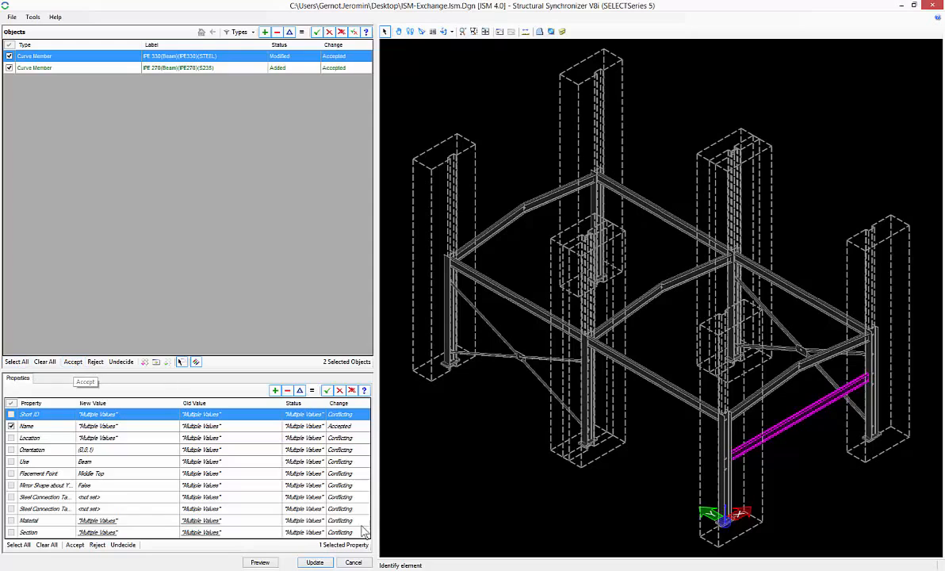
- Preview the accepted changes and update the ISM repository with the commit message "Updated with ProSteel"
click(315, 562)
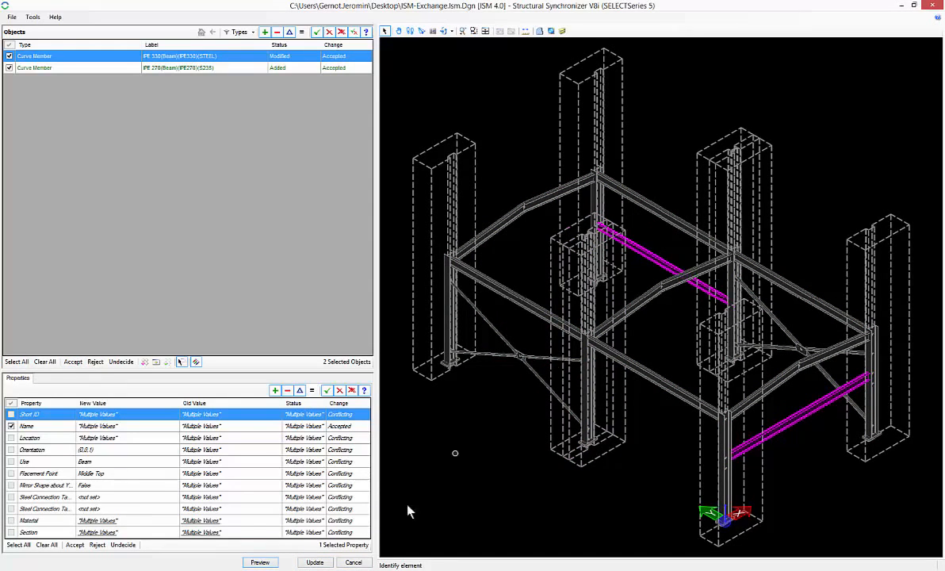
click(321, 563)
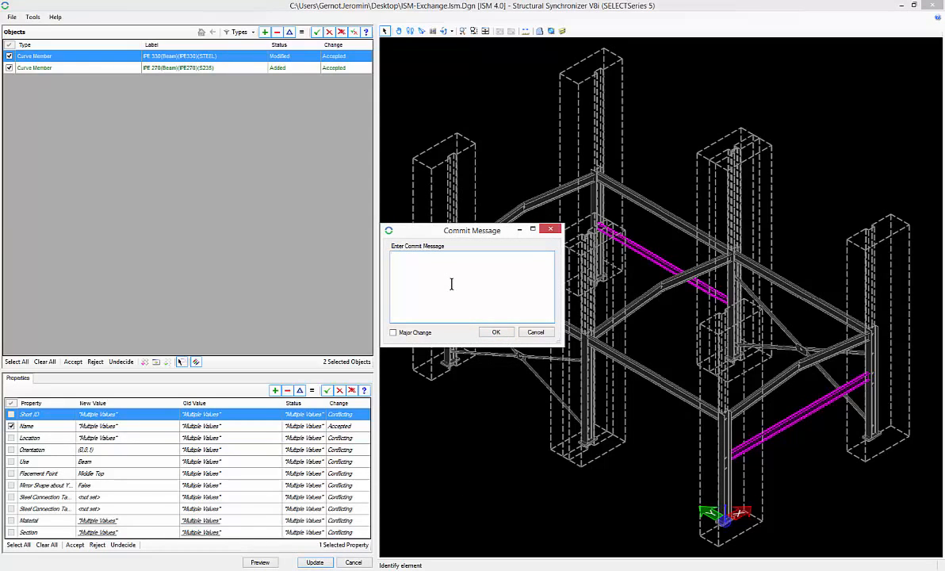
text(Updated with ProSteel)
click(496, 334)
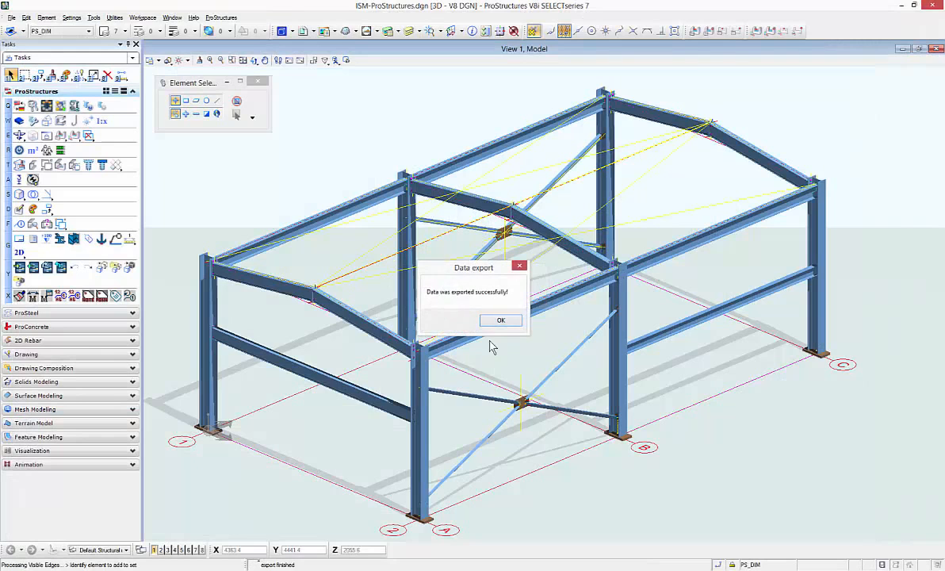
click(501, 322)
click(565, 327)
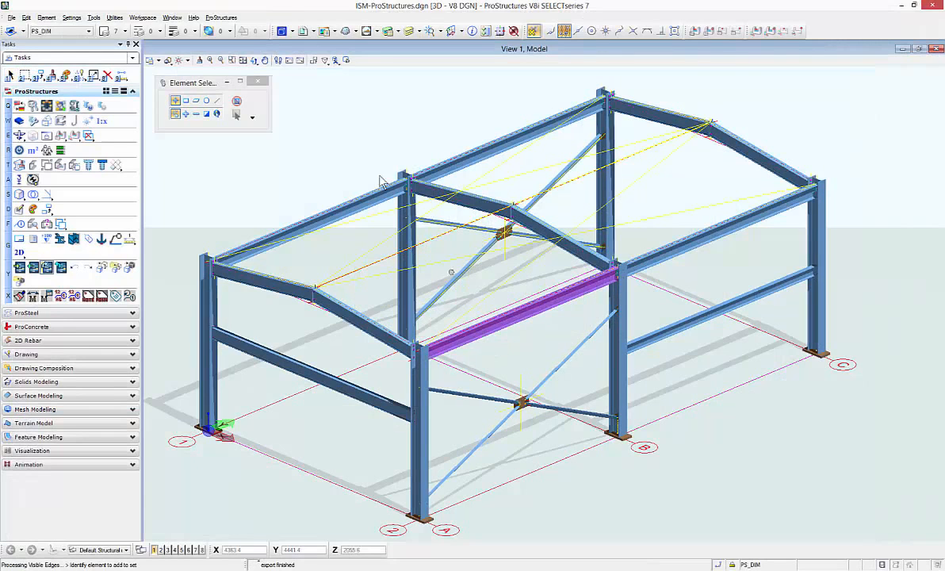
- Switch to STAAD.Pro and start updating the ISM-ProStructures model from the ISM repository
key(alt)
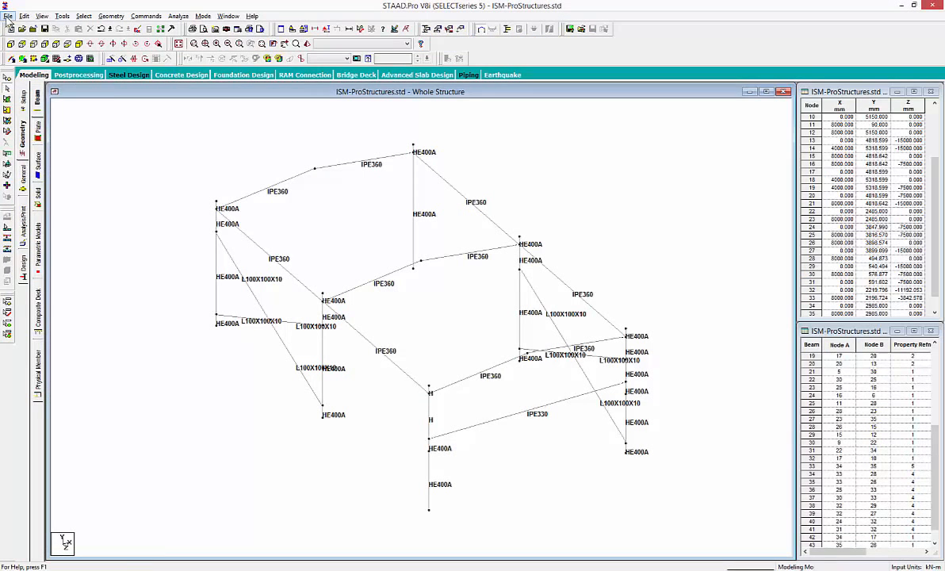
click(8, 16)
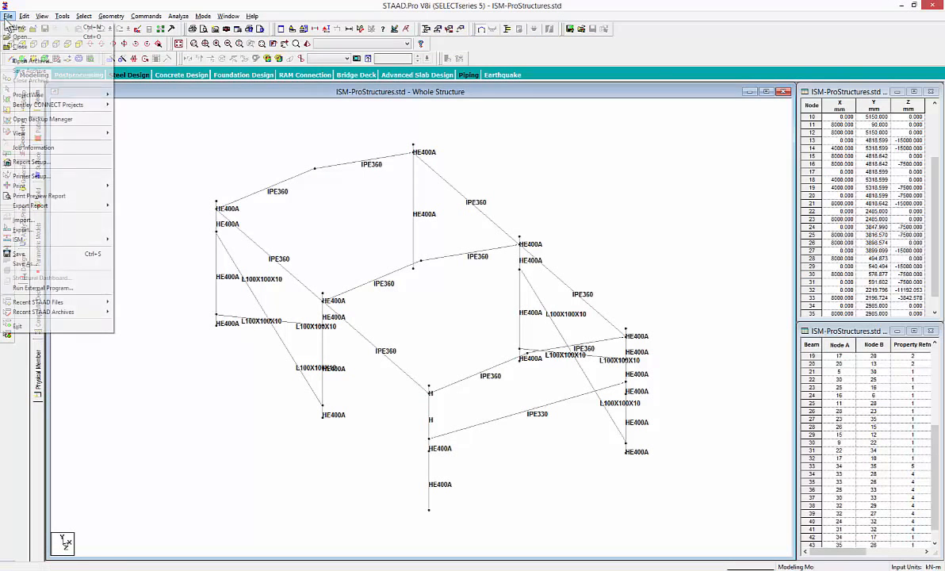
mouse_move(39, 241)
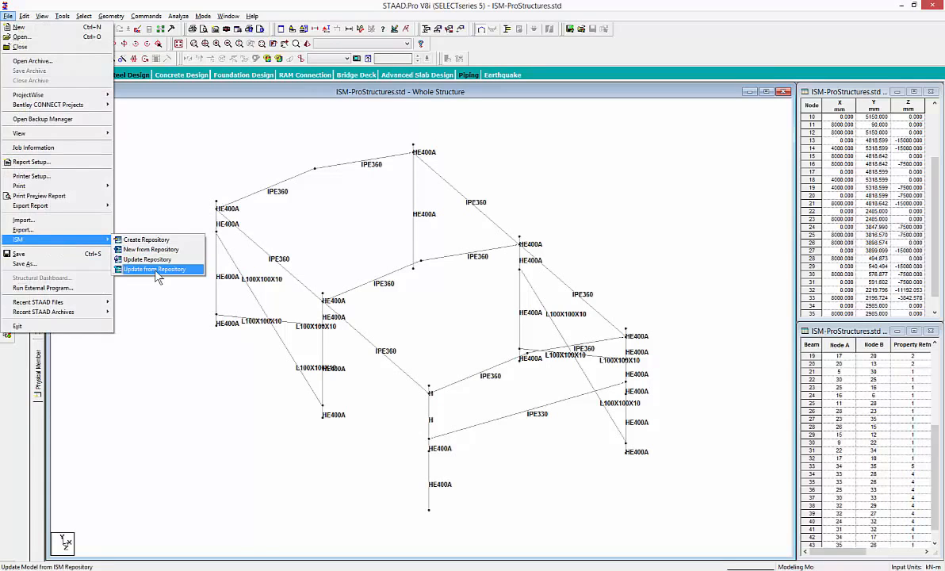
click(156, 271)
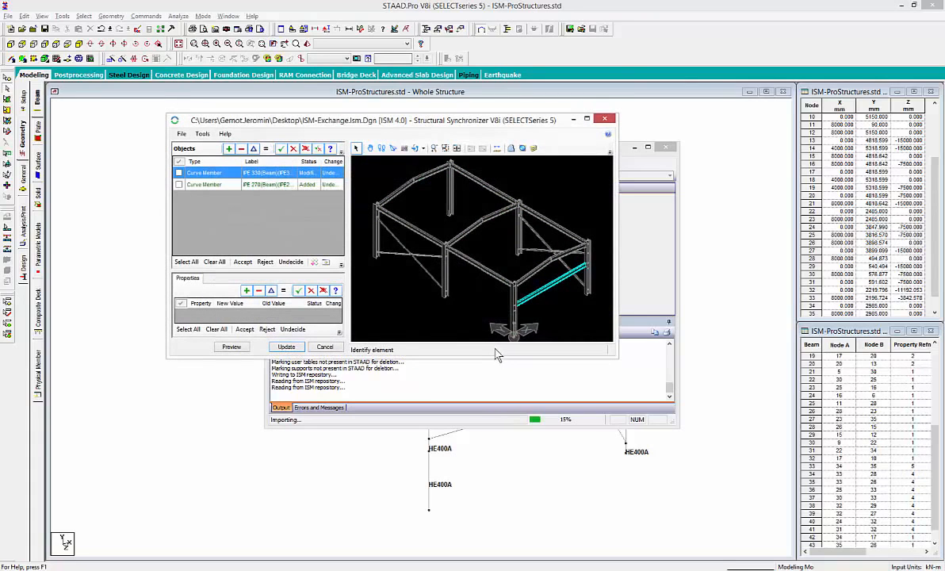
- Accept the modified IPE 330 and added IPE 270 curve members, preview the result, and update the STAAD model
click(186, 261)
click(242, 261)
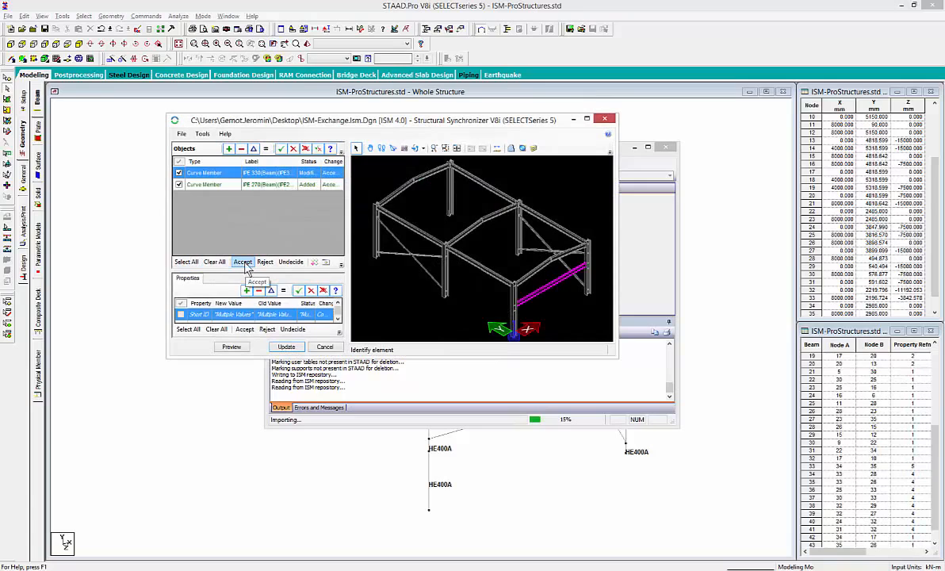
click(229, 347)
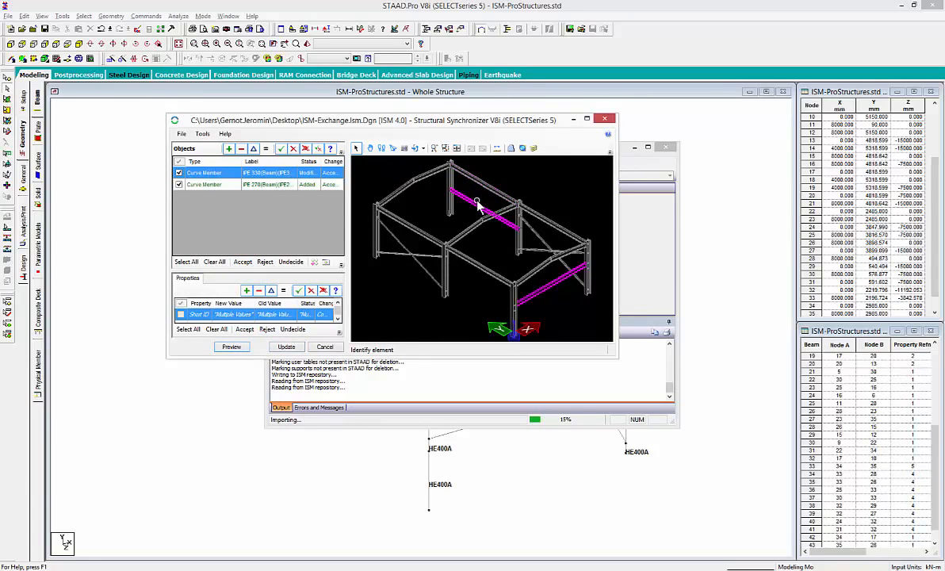
click(284, 346)
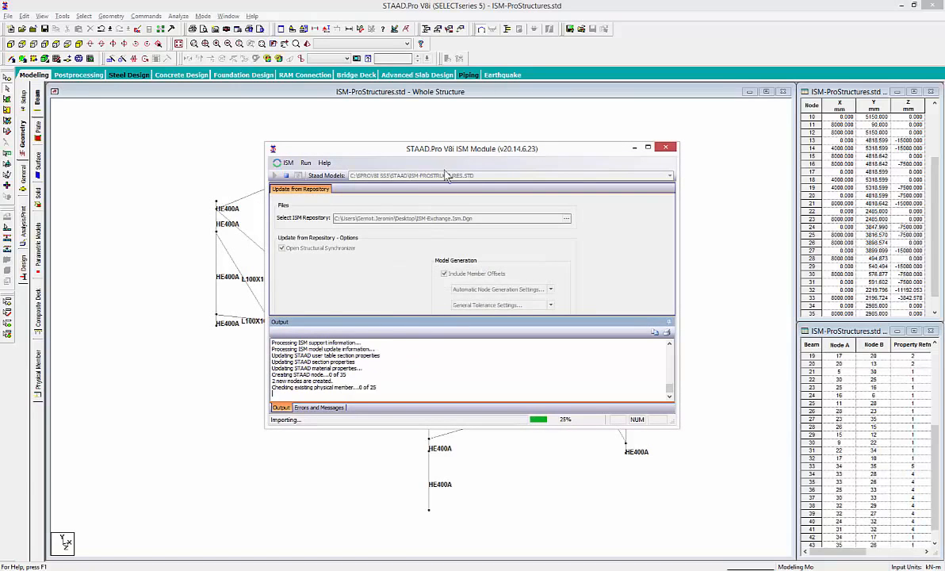
- Move the ISM Module window aside to uncover the model, acknowledge the finished import, and close the module
mouse_move(418, 150)
mouse_down()
mouse_move(626, 325)
mouse_move(663, 274)
mouse_up()
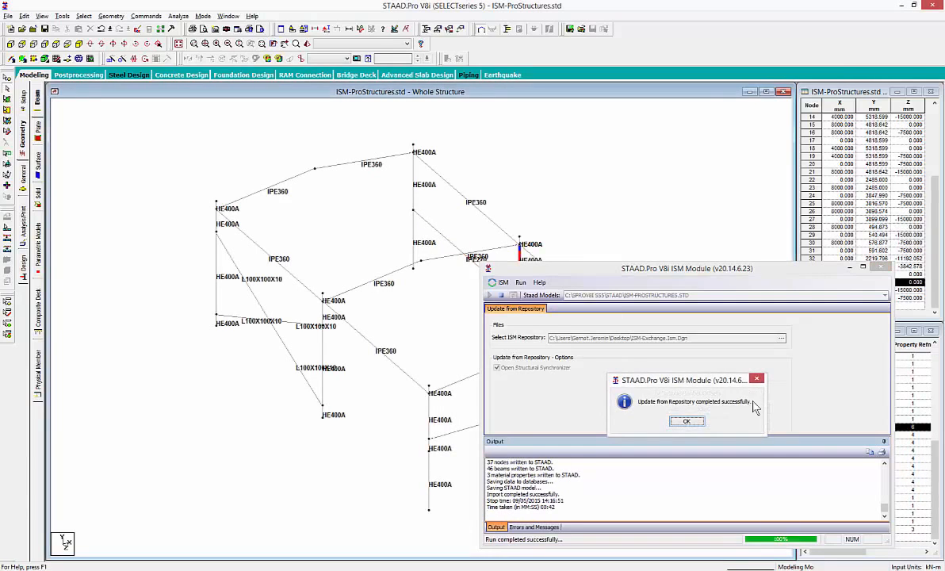
click(686, 421)
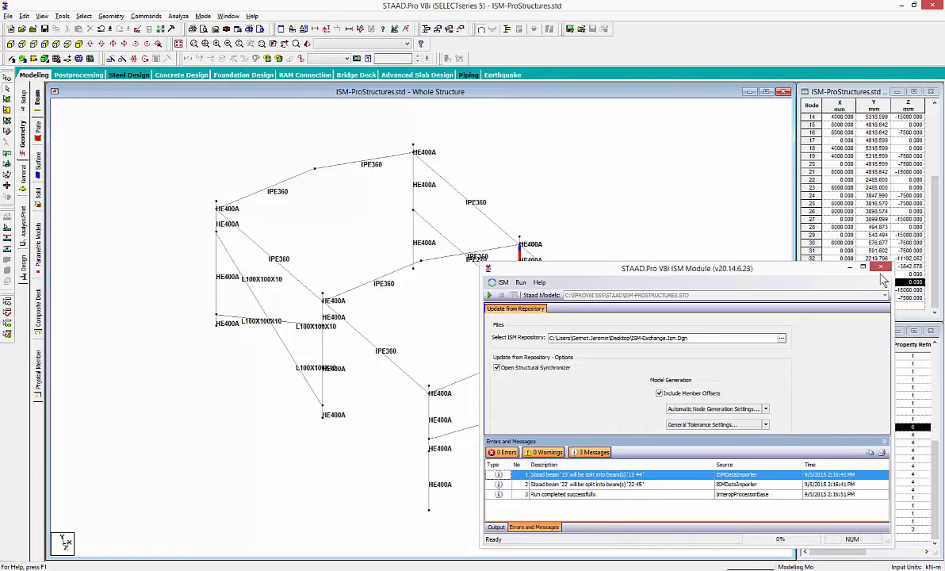
click(880, 268)
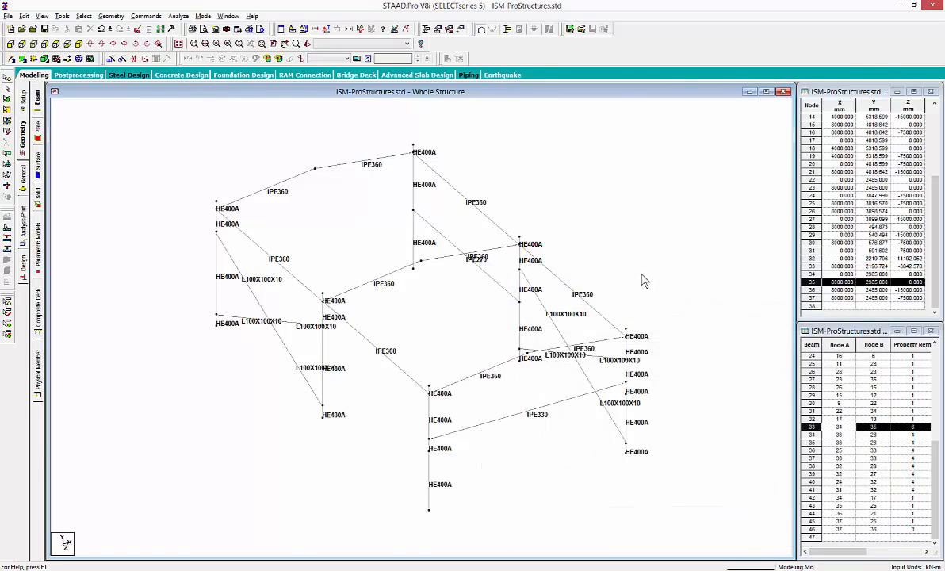
middle_drag(643, 279, 614, 272)
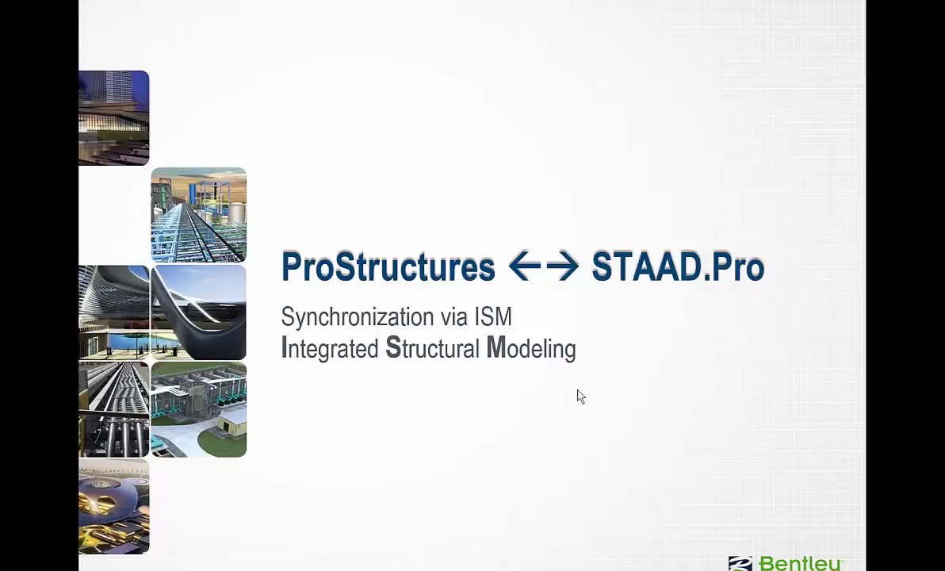
key(Right)
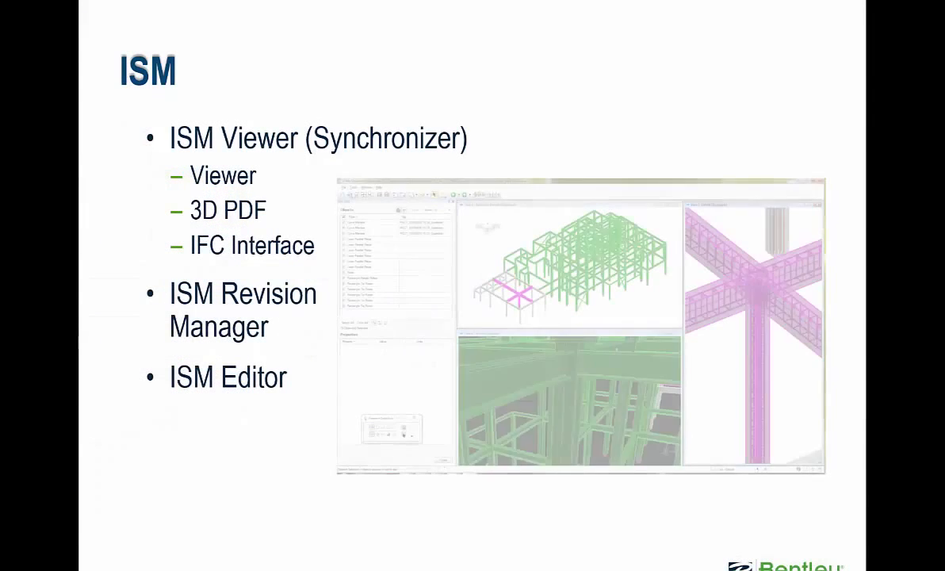